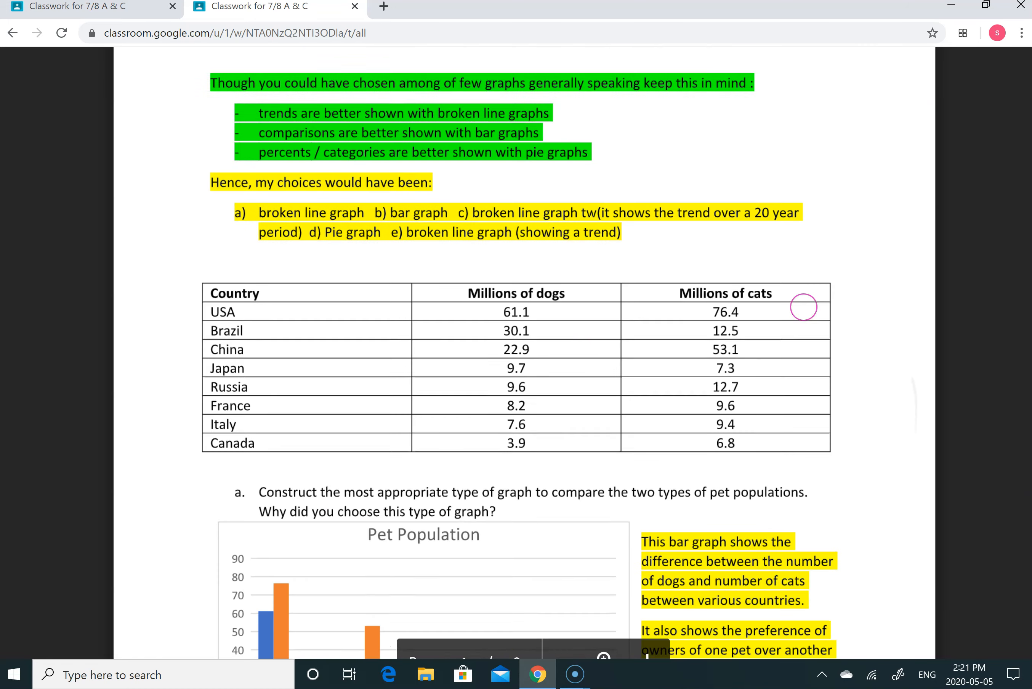
Review the Pet Population bar graph and the highlighted explanation beside it in the answer document.
scroll(800, 306, "down", 2)
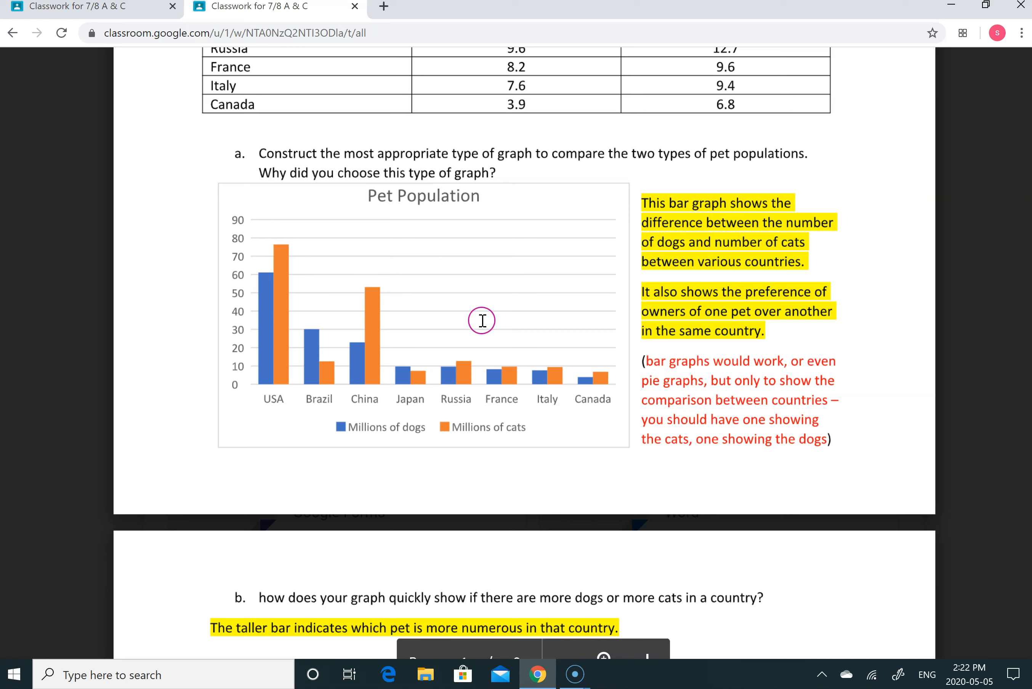
left_click(645, 202)
left_click_drag(644, 202, 782, 330)
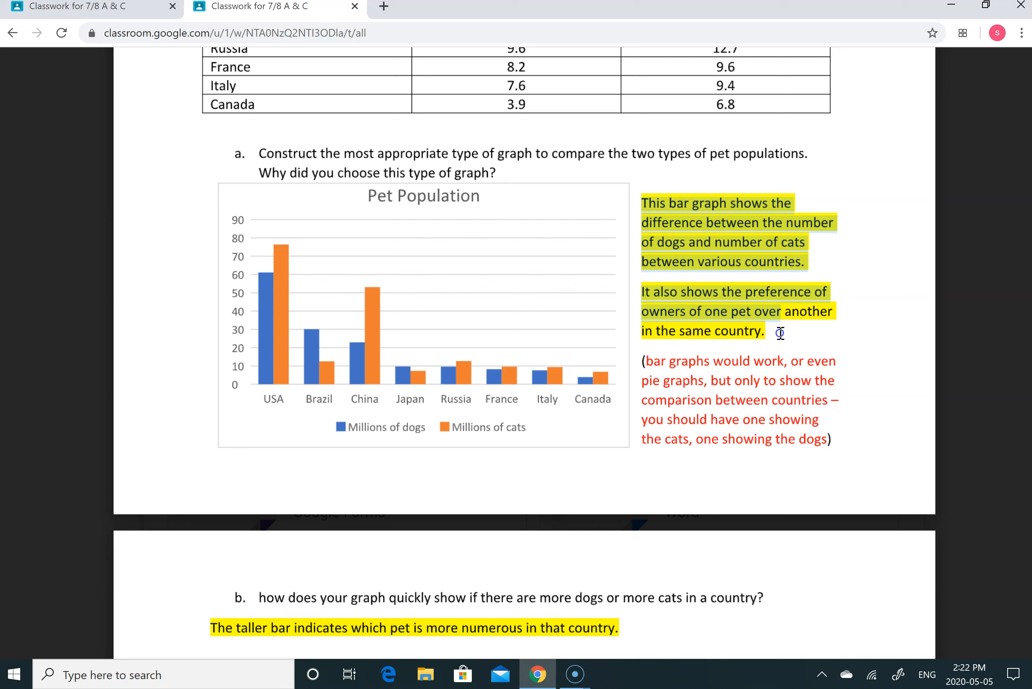
left_click(564, 462)
Open Excel with a new blank workbook.
left_click(16, 675)
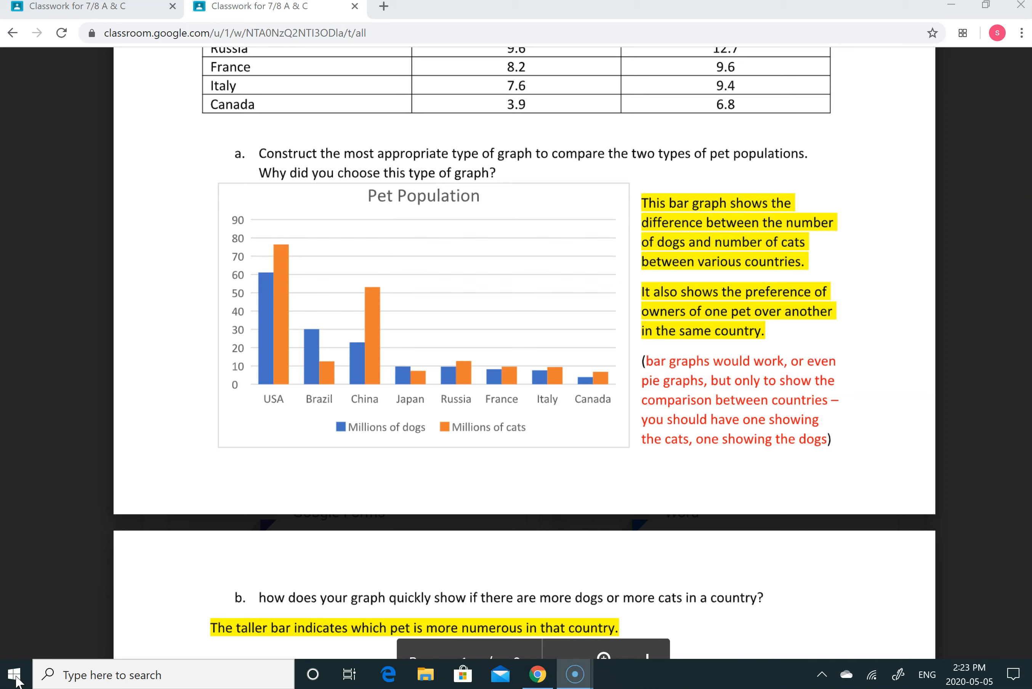
left_click(16, 675)
left_click(13, 676)
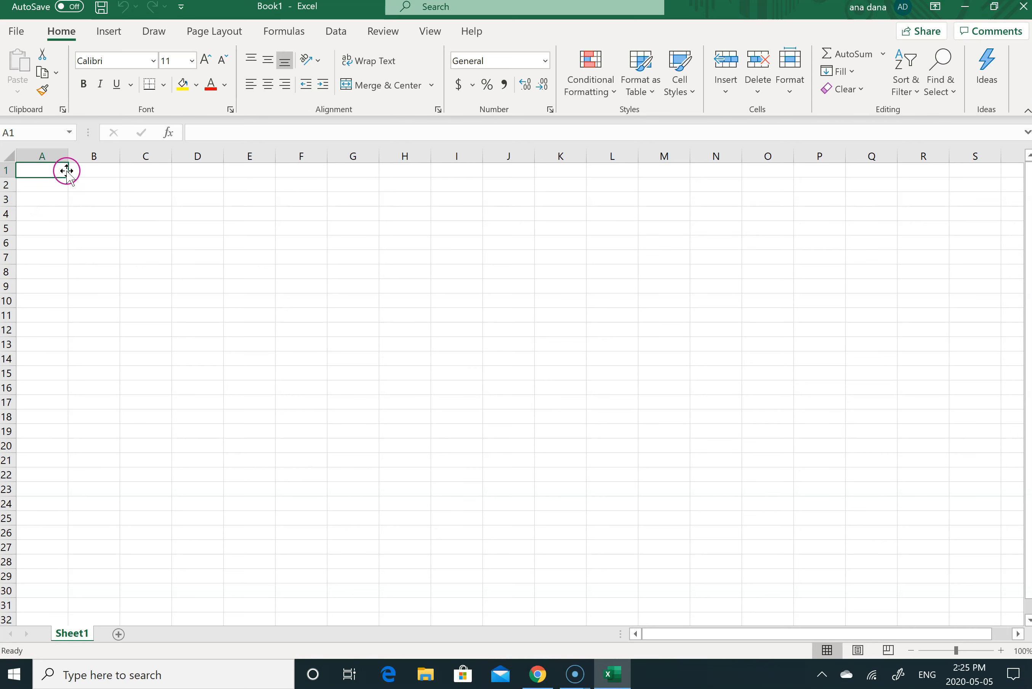
left_click(216, 226)
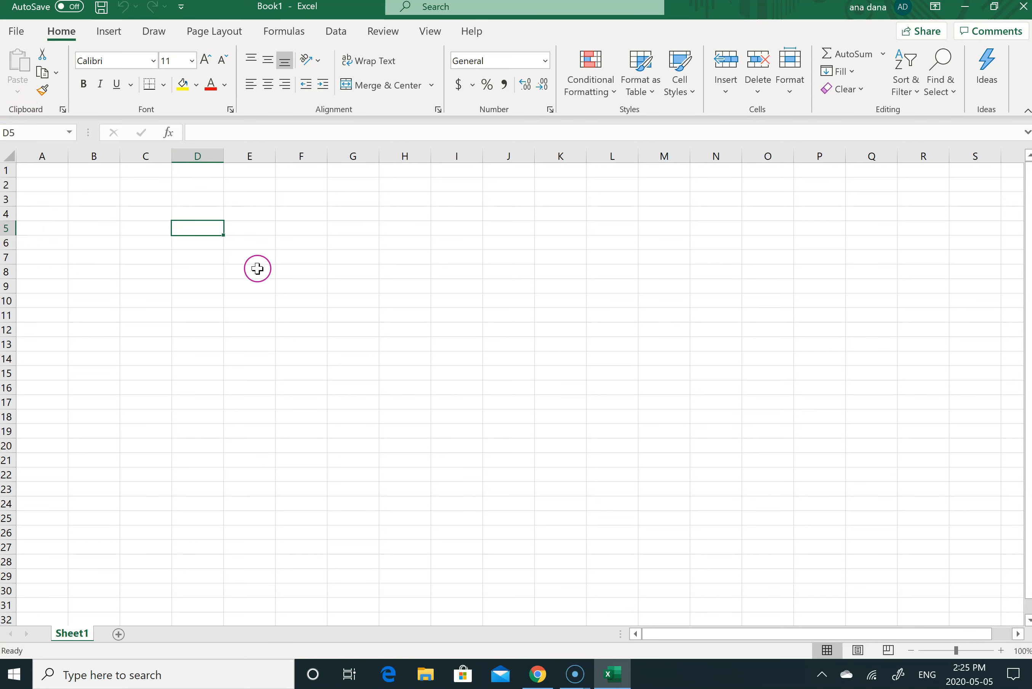
left_click(242, 273)
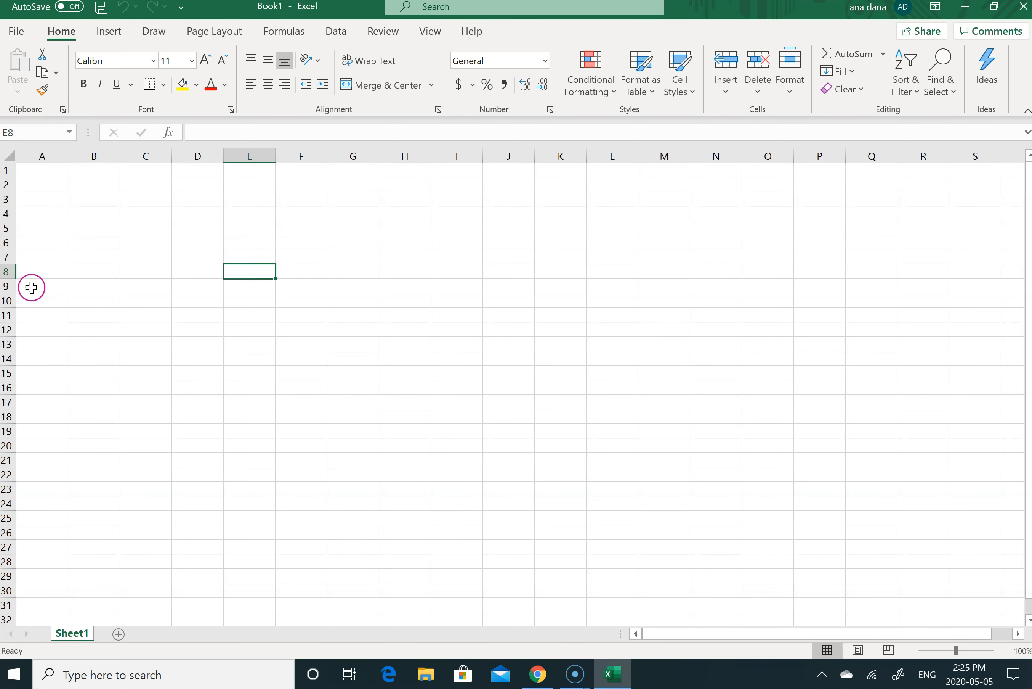
Enter the number 1 in cell B1 and the text ifhk in cell B2.
left_click(80, 172)
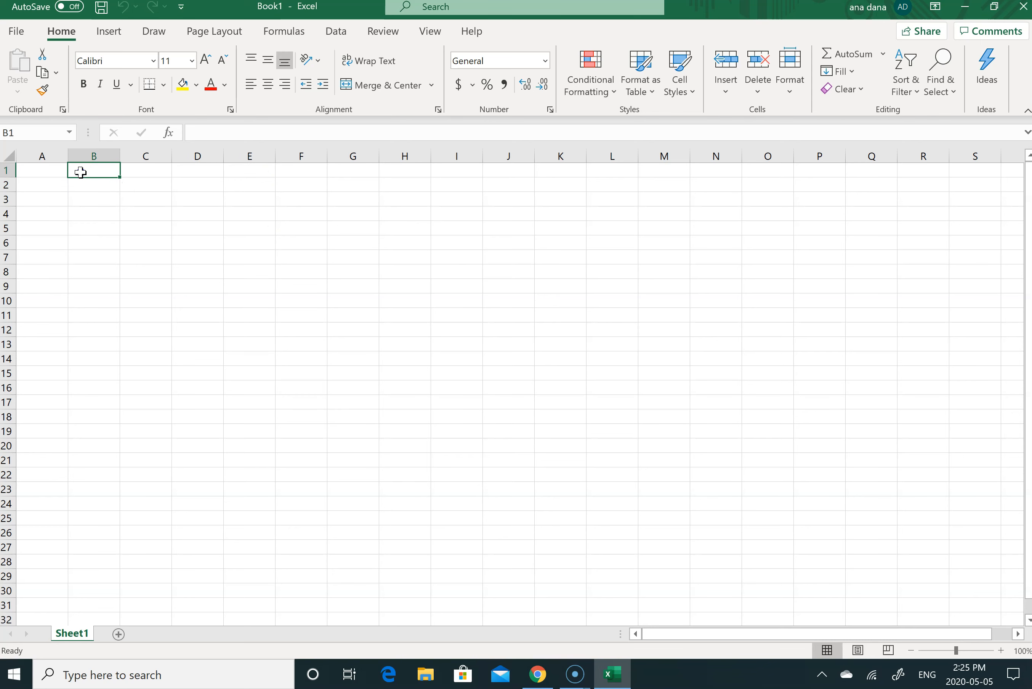
type("1")
key("Return")
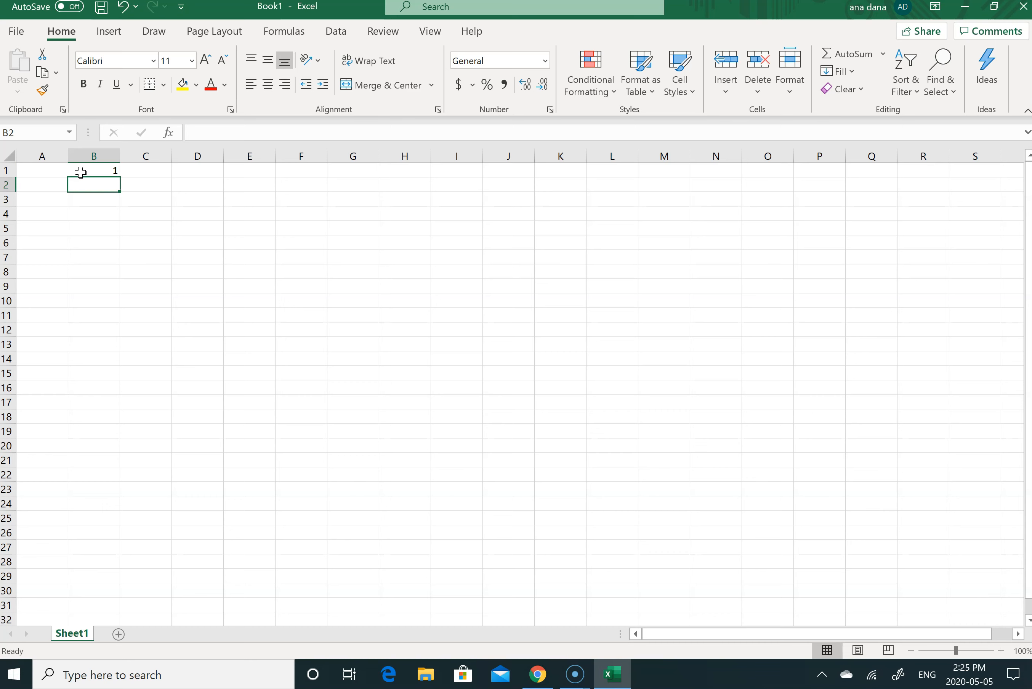
type("ifhk")
key("Return")
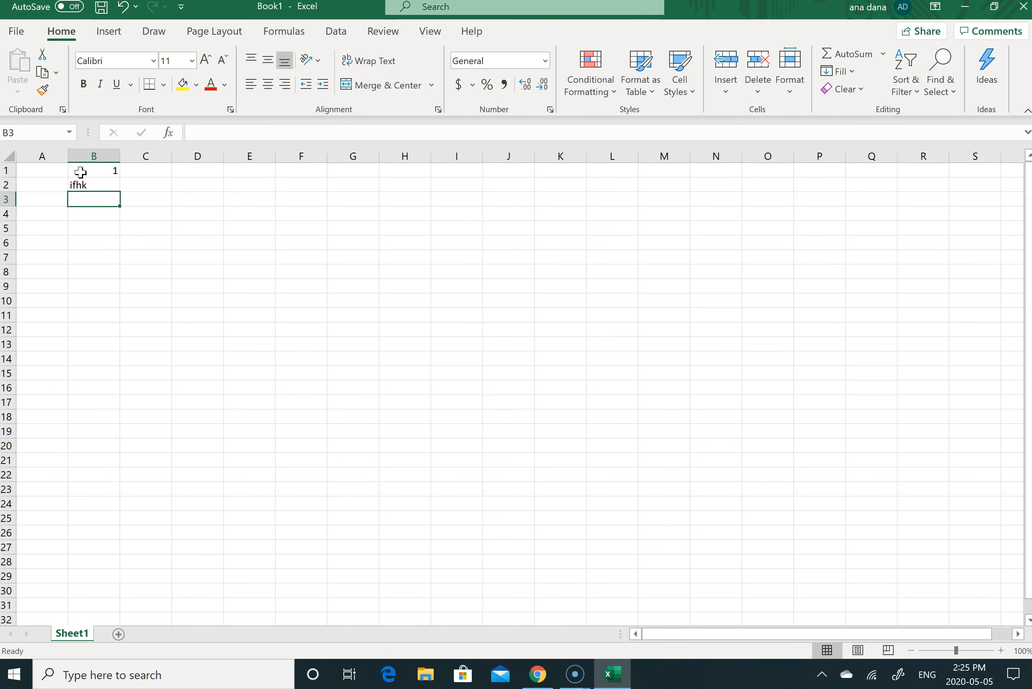
Enter 1+5 in cell B3 as plain text, and convert it into the formula =1+5.
type("1+")
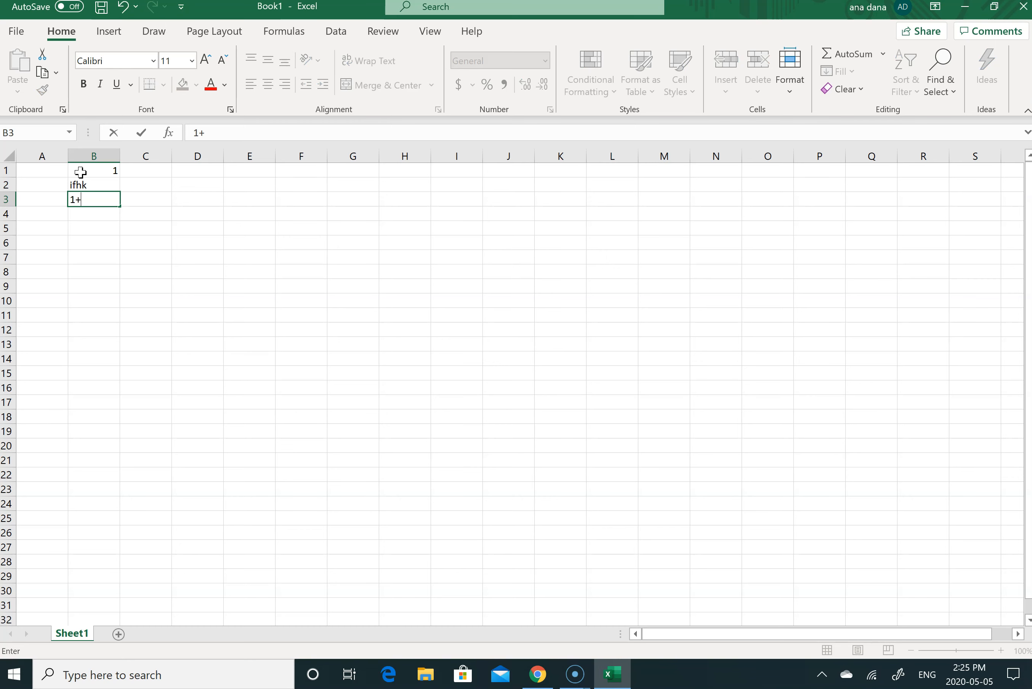
type("5")
key("Return")
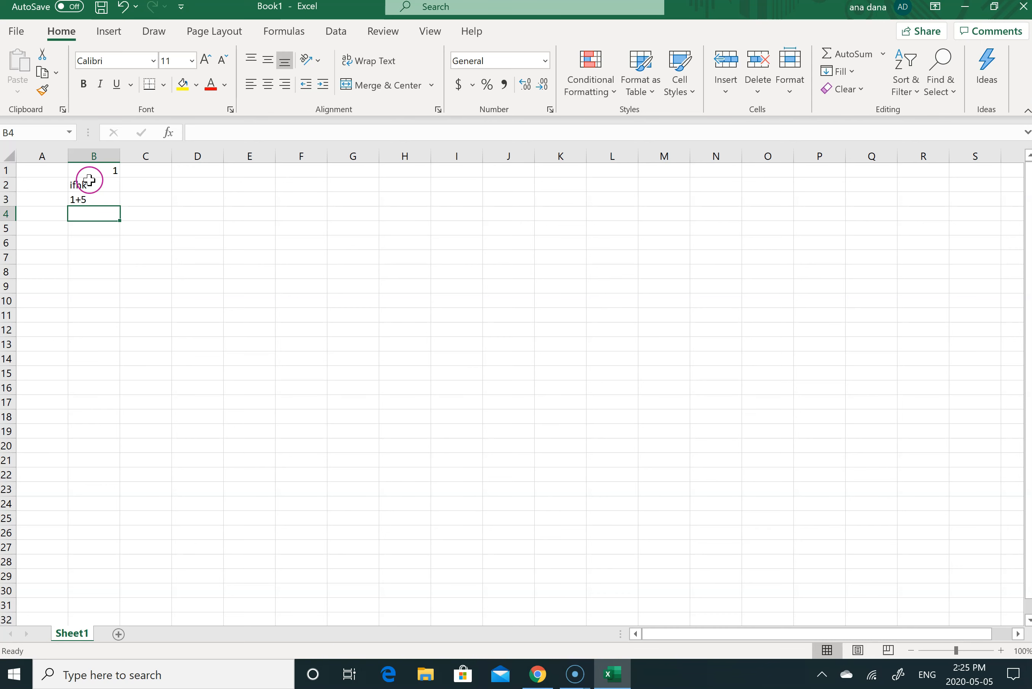
left_click(112, 199)
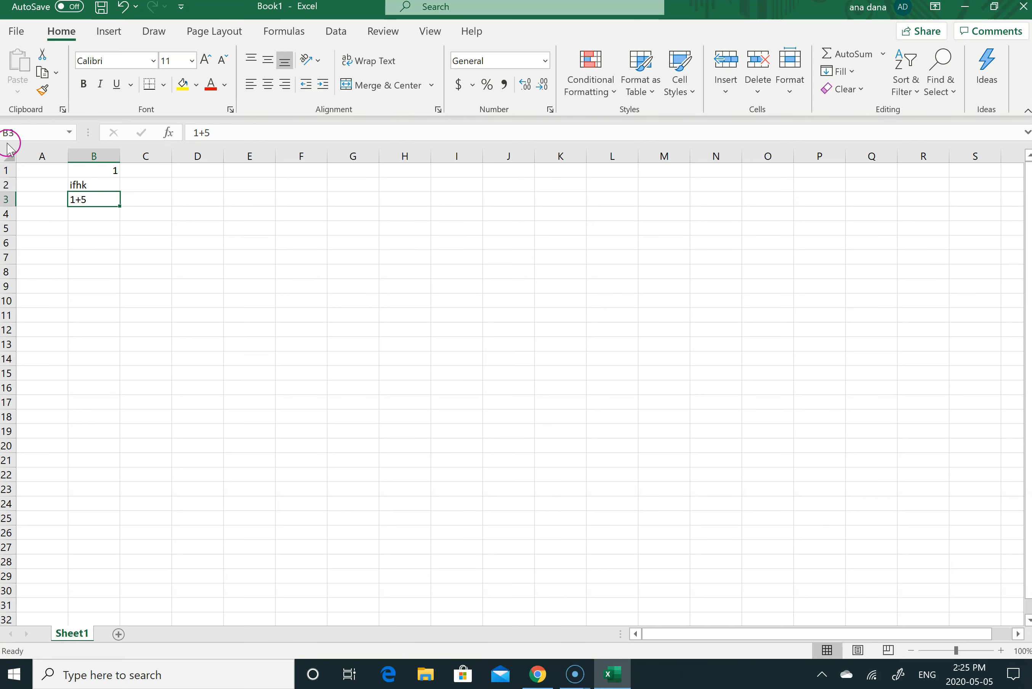
left_click(195, 130)
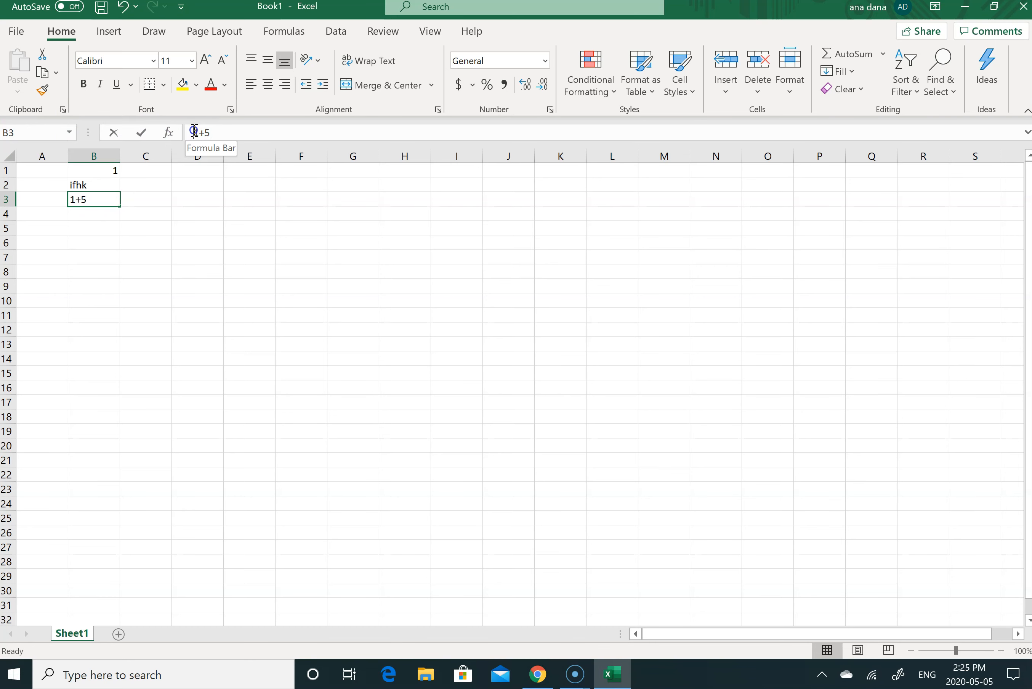
type("=")
key("Return")
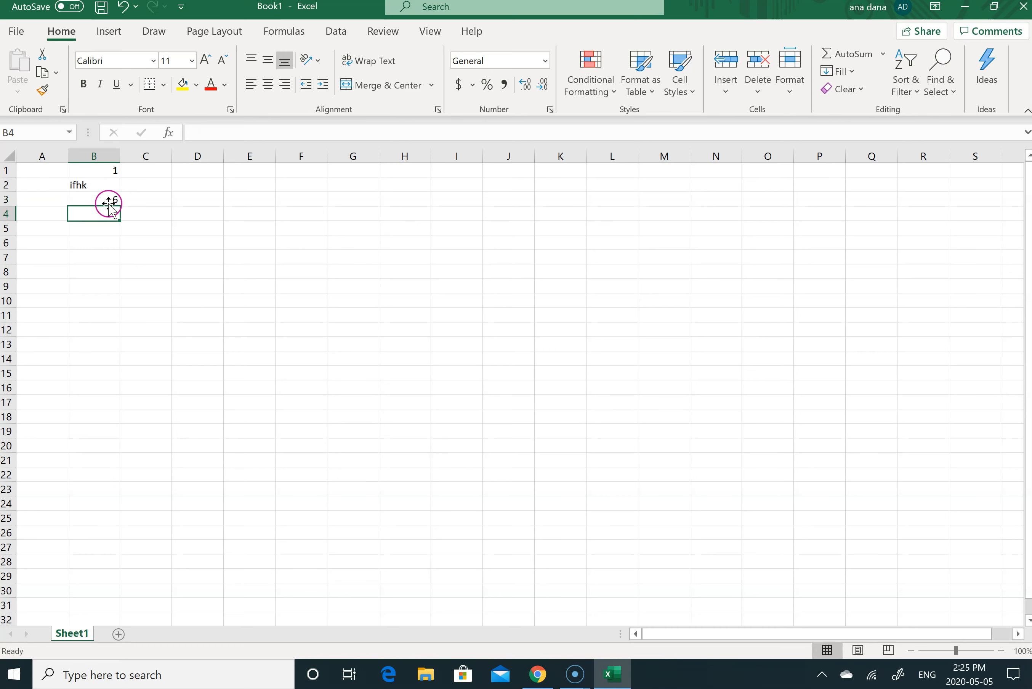
Enter the label 1+5= in cell A3, beside the sum.
left_click(58, 203)
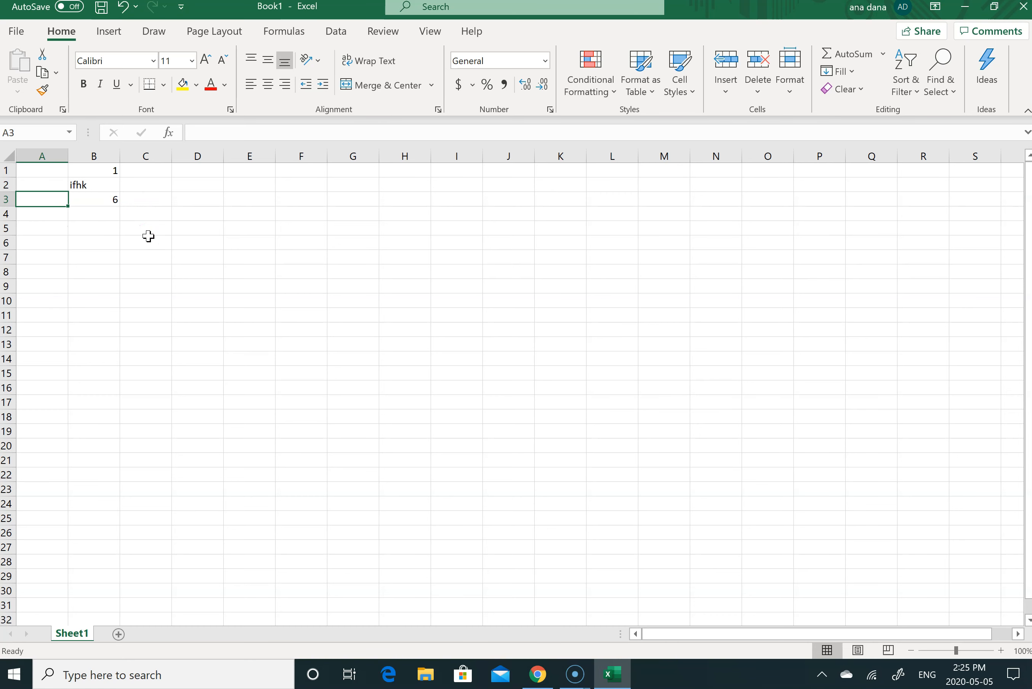
type("1+5=")
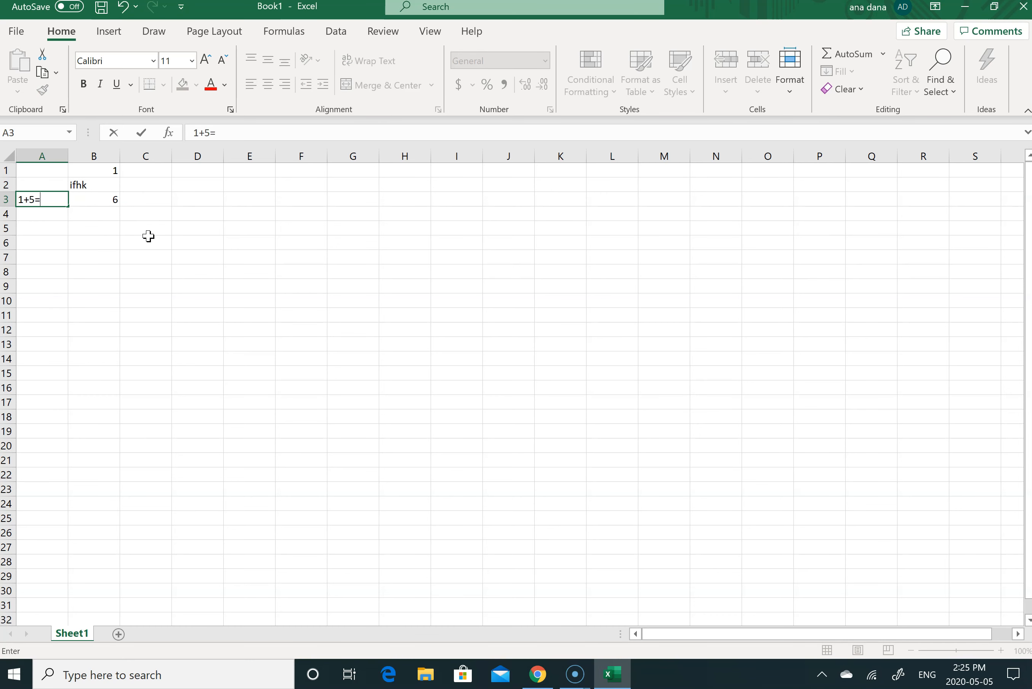
key("Return")
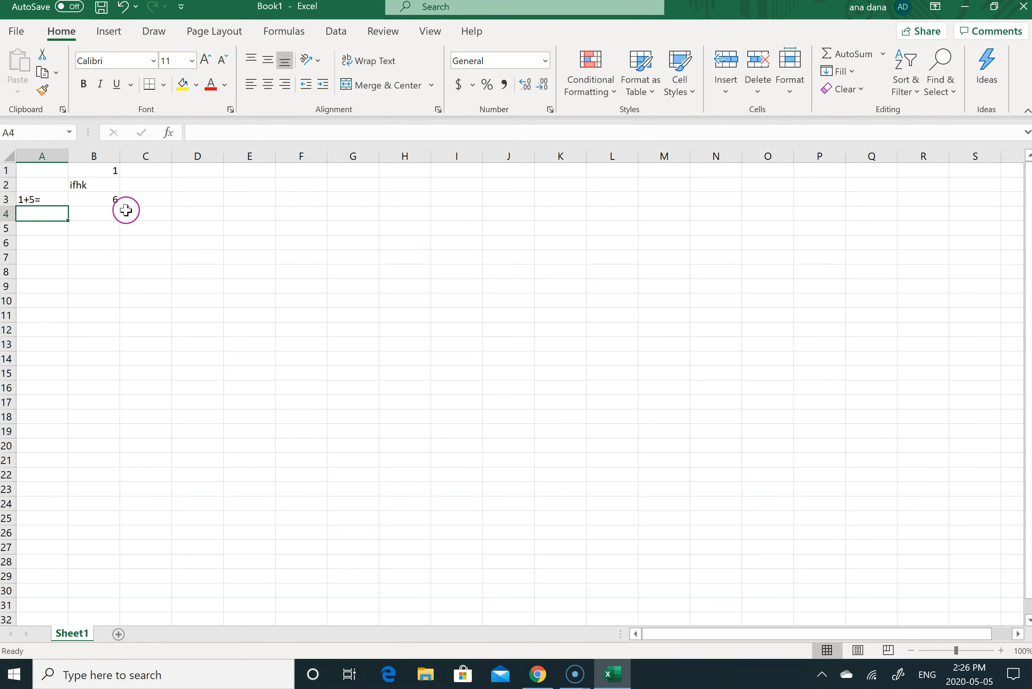
Enter the label 2*9= in cell A4 and the formula =2*9 in cell B4.
type("2")
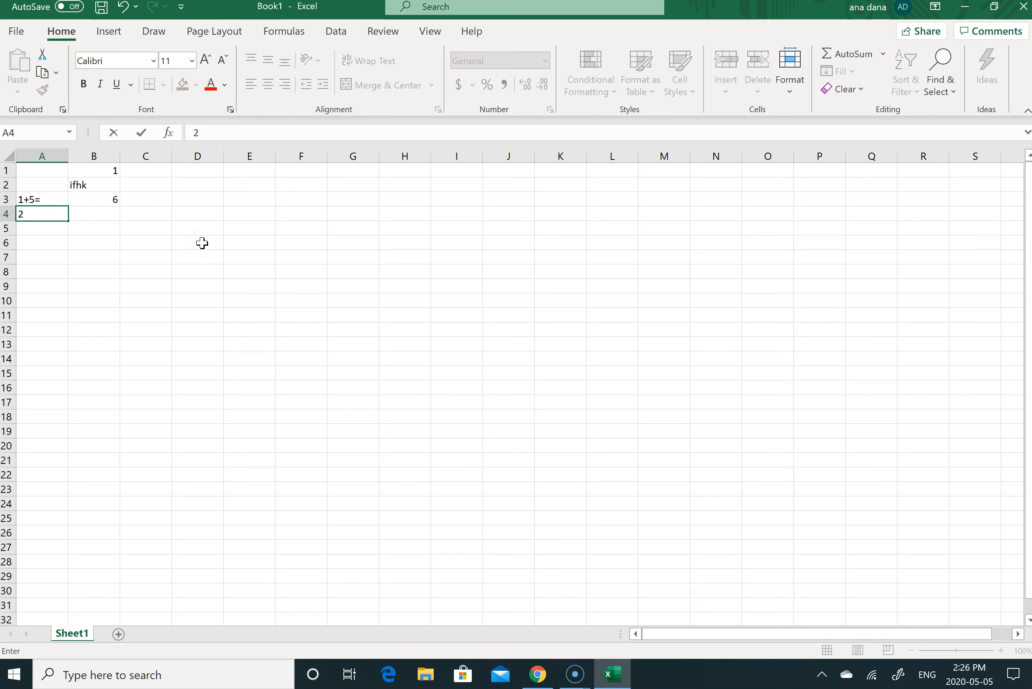
type("*9=")
key("Tab")
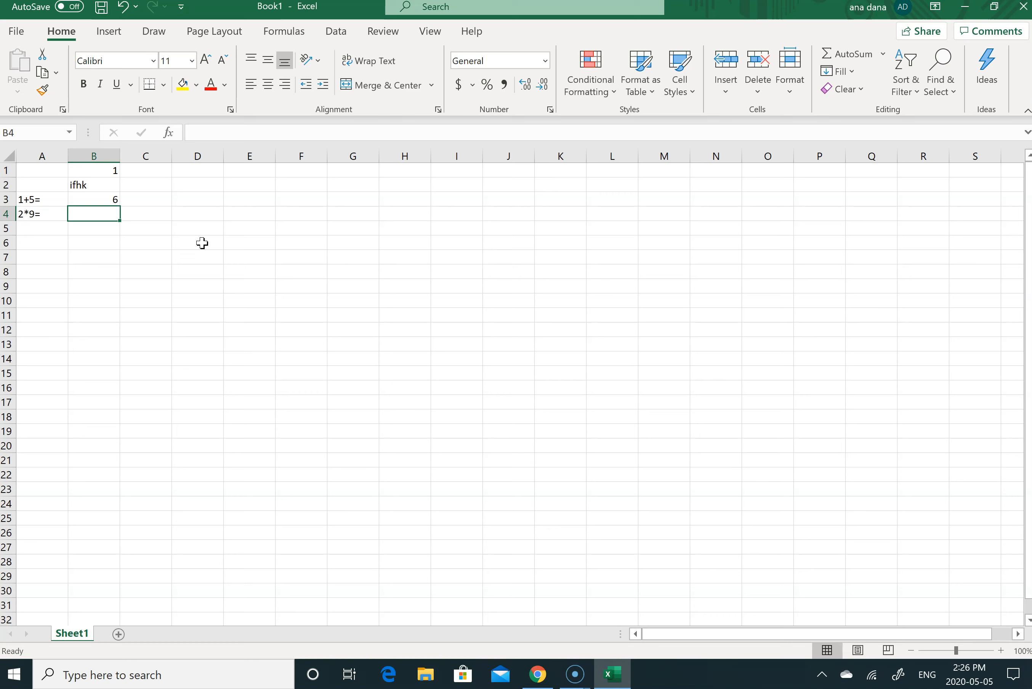
type("=2")
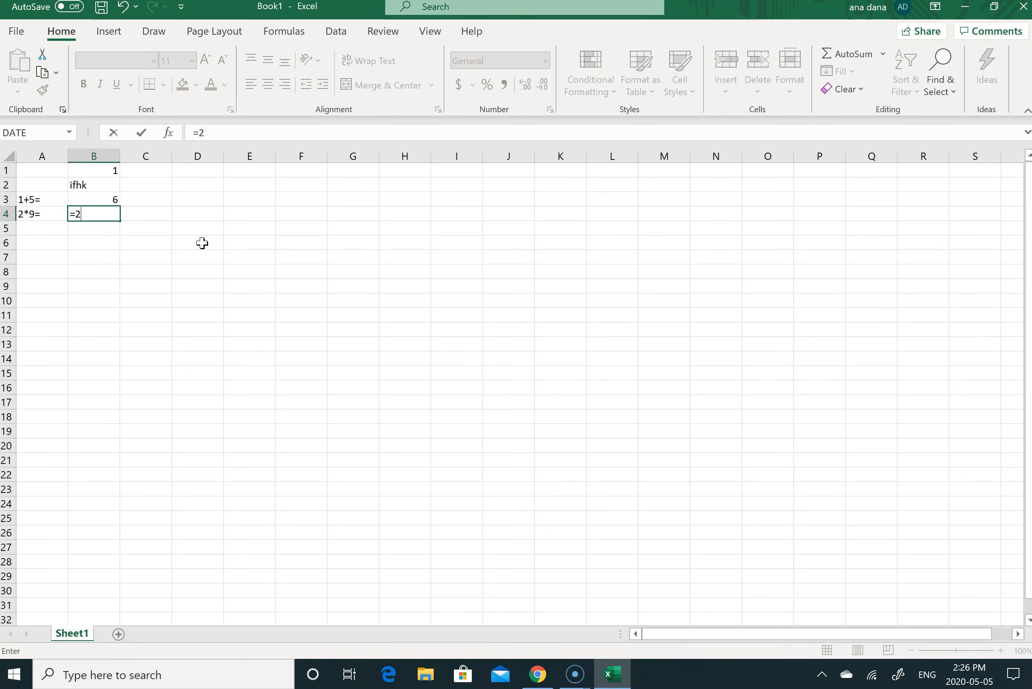
type("*9")
key("ctrl+Return")
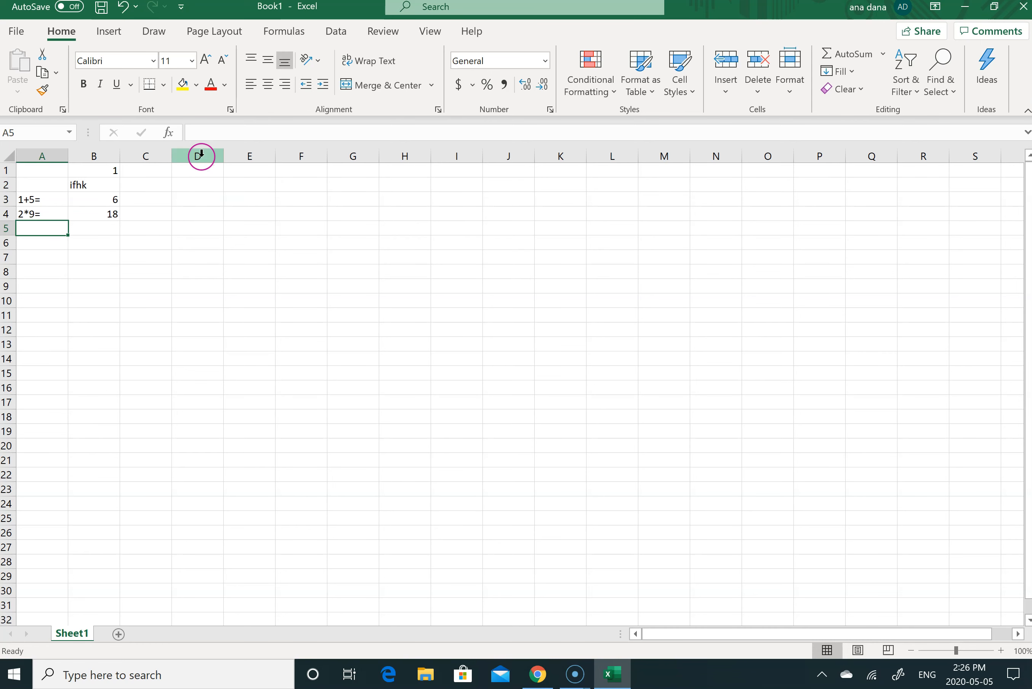
Enter the random number formula =rand() in cell D1.
left_click(196, 172)
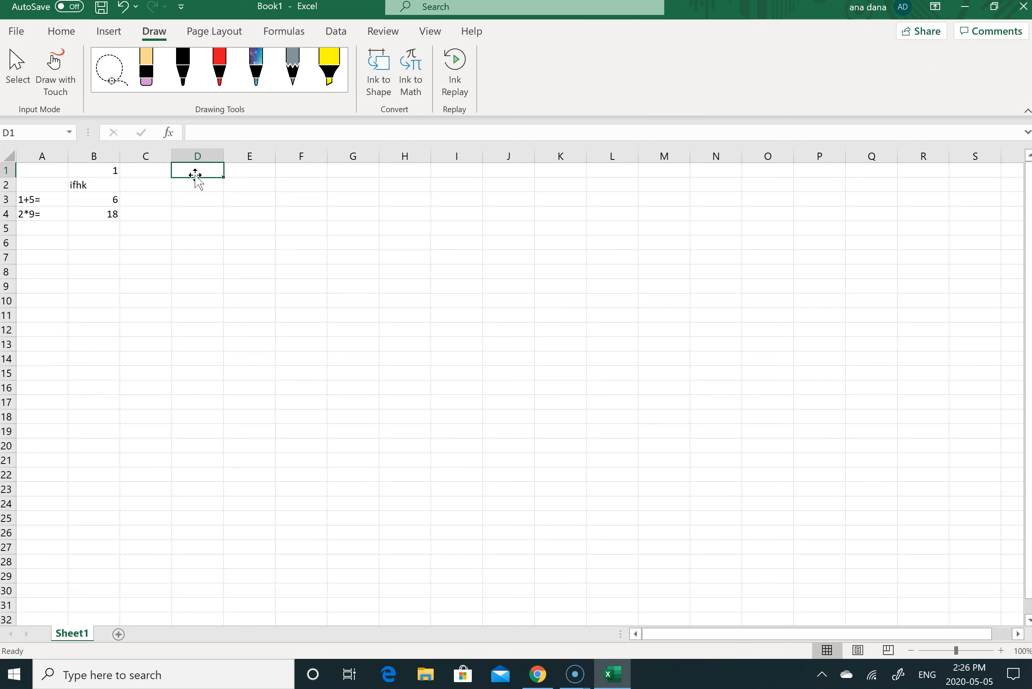
type("+")
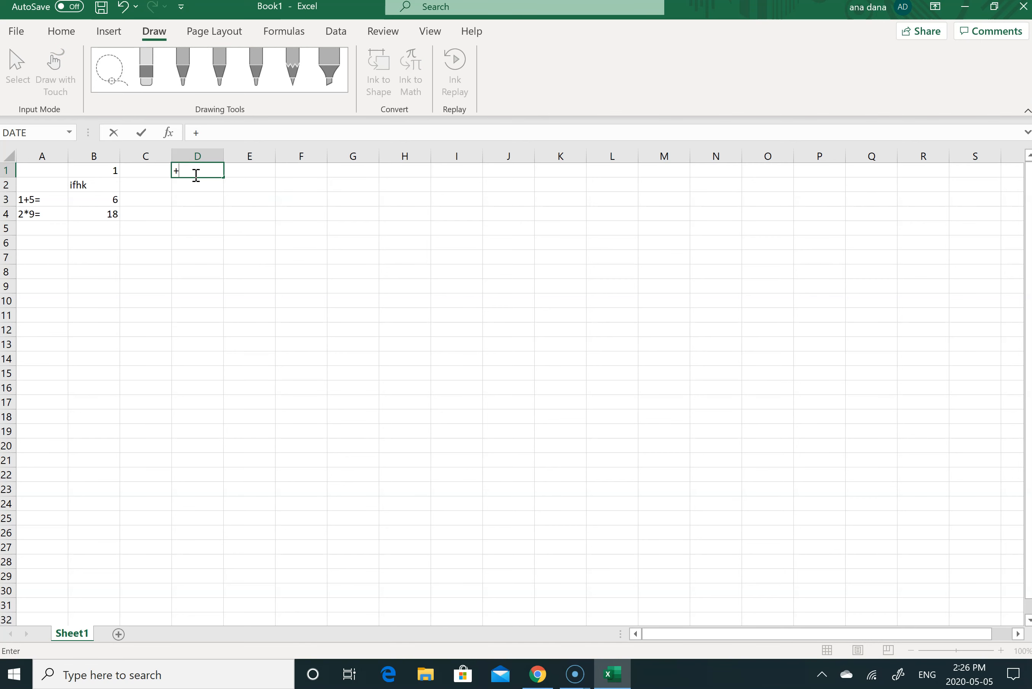
key("BackSpace")
type("=random")
key("BackSpace")
key("BackSpace")
key("BackSpace")
type("d")
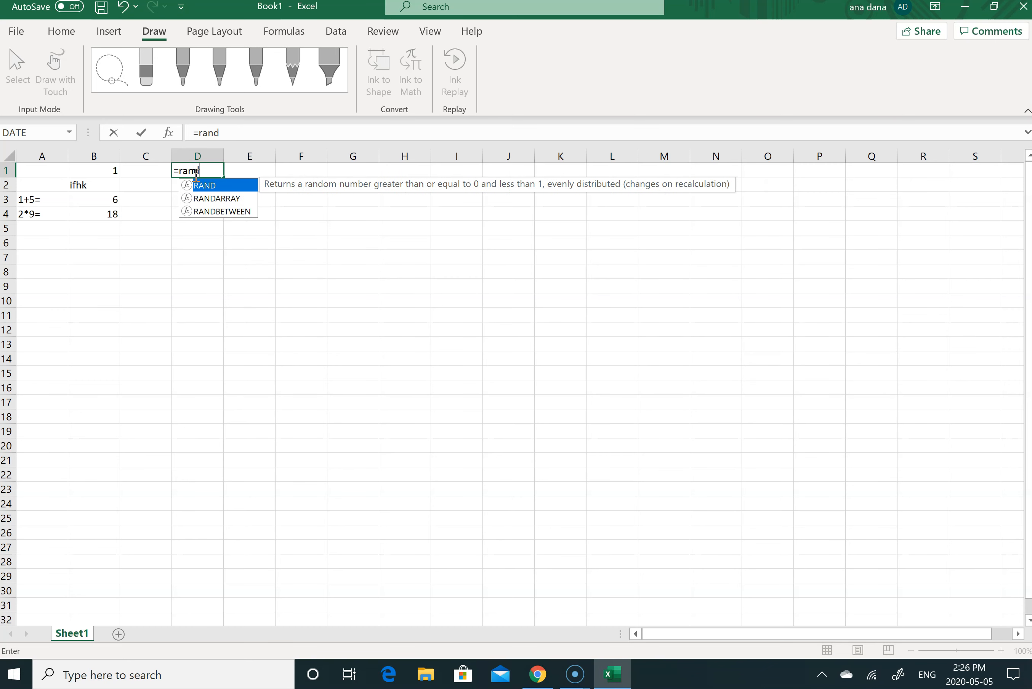
type("()")
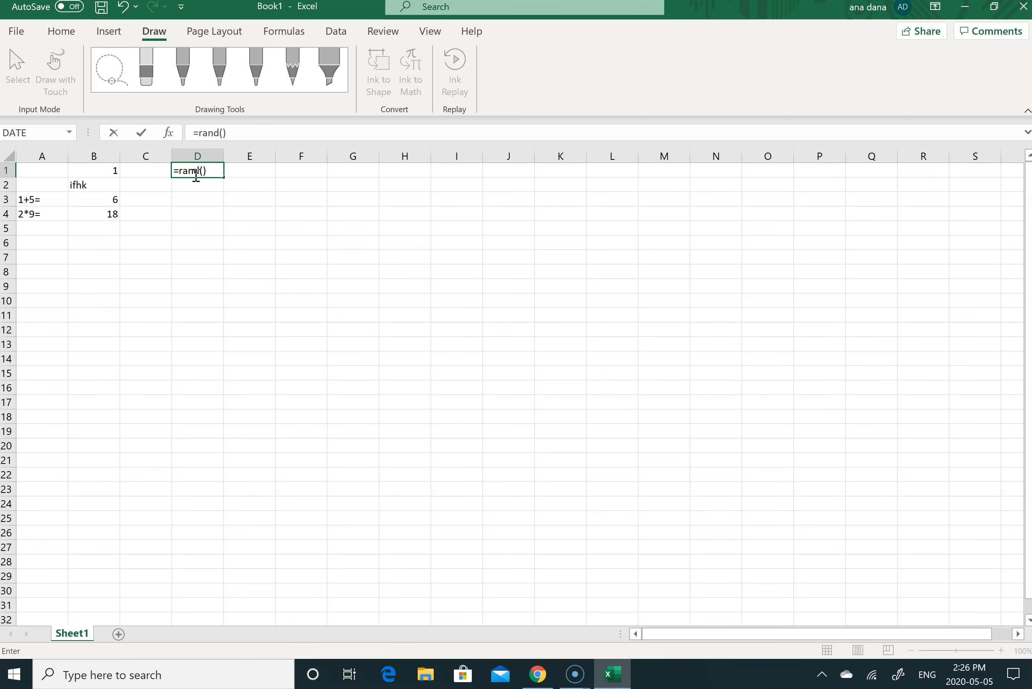
key("Return")
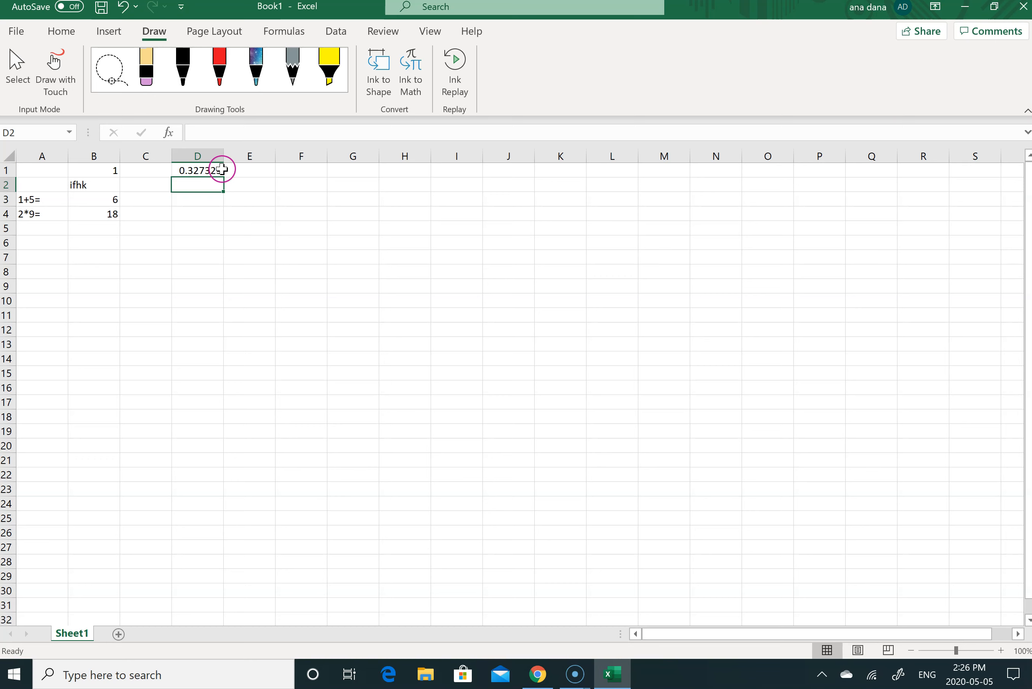
Replace the formula in cell D1 with =RANDBETWEEN(1,9) to generate a whole number between 1 and 9.
left_click(216, 170)
type("=")
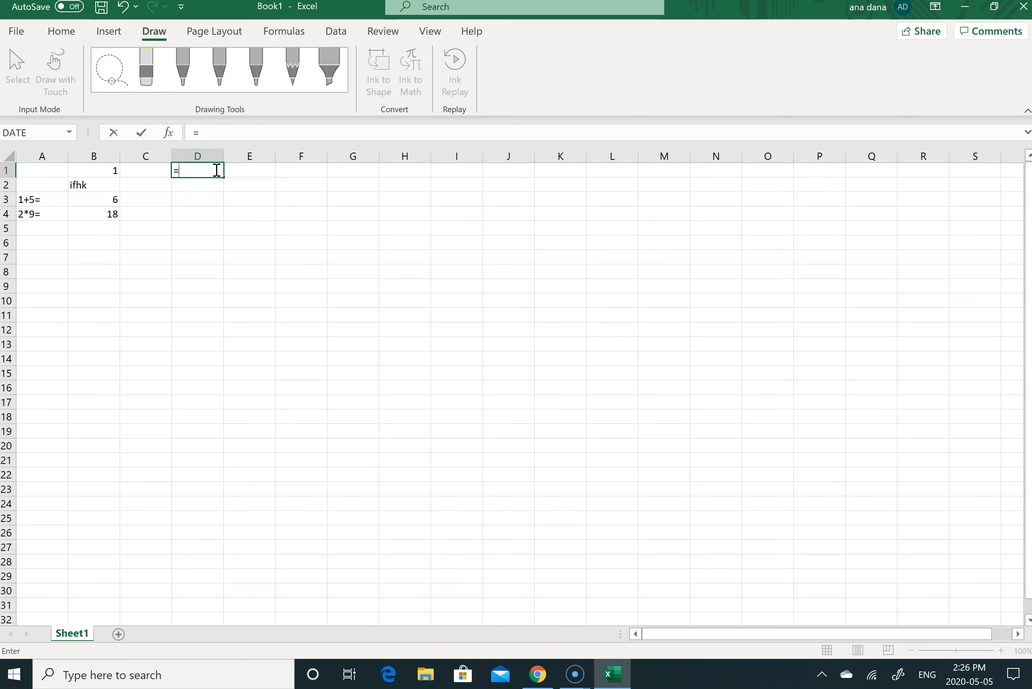
type("random")
key("BackSpace")
key("BackSpace")
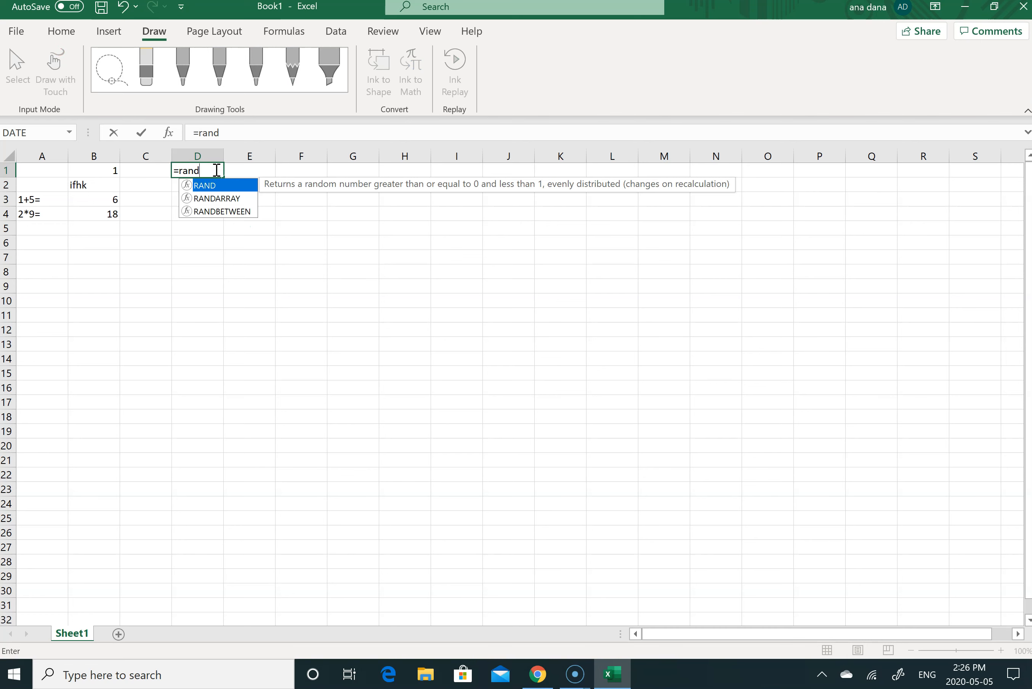
left_click(230, 211)
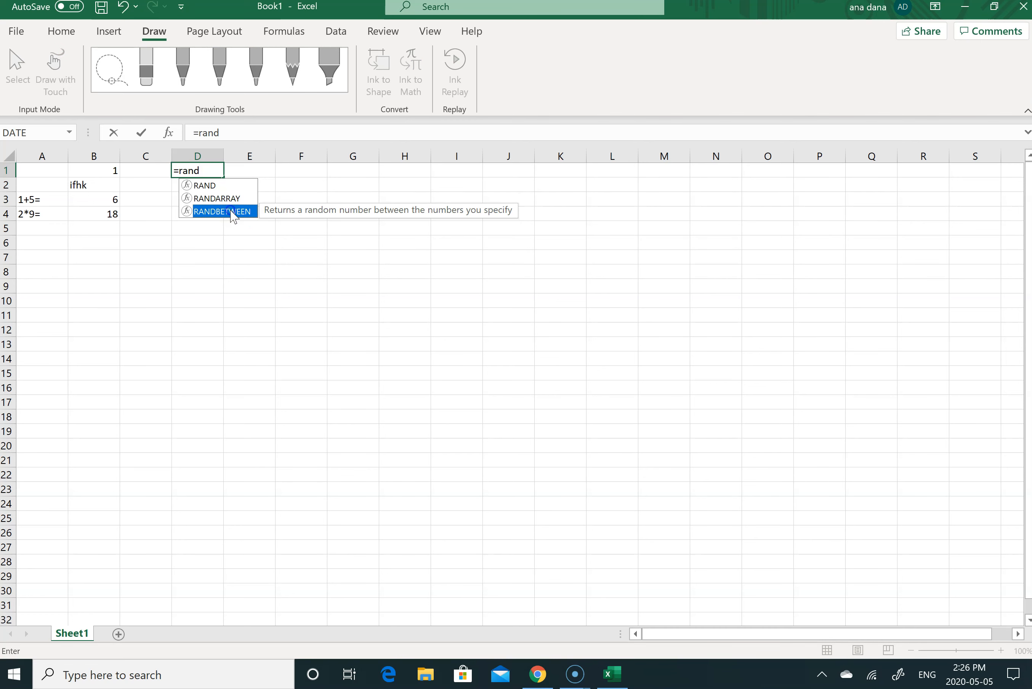
left_click(223, 213)
double_click(223, 212)
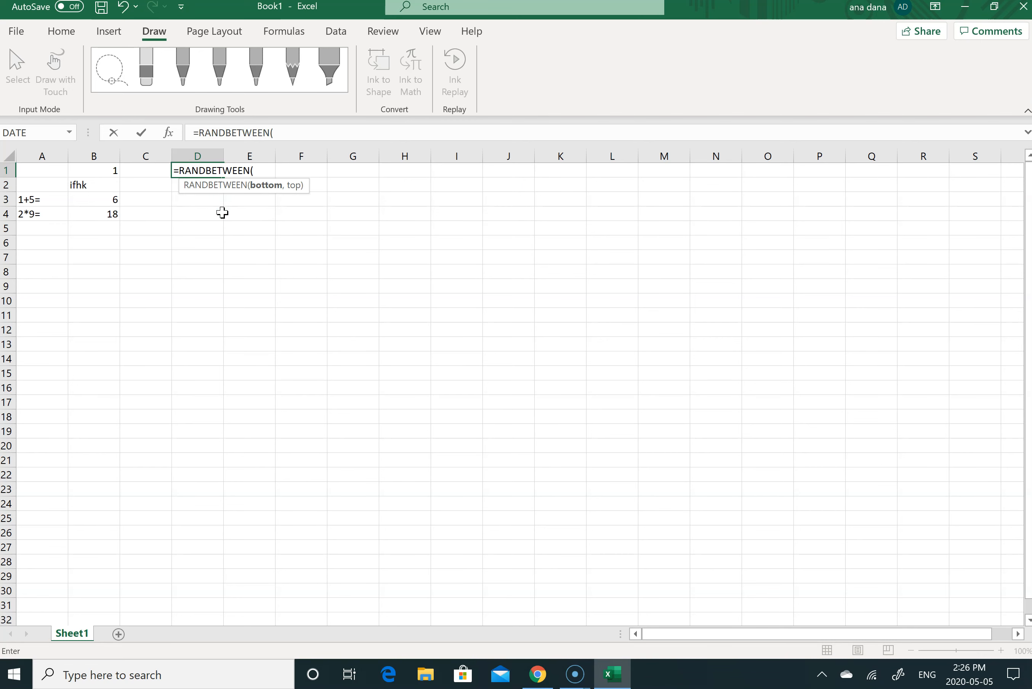
type("1,9")
key("Return")
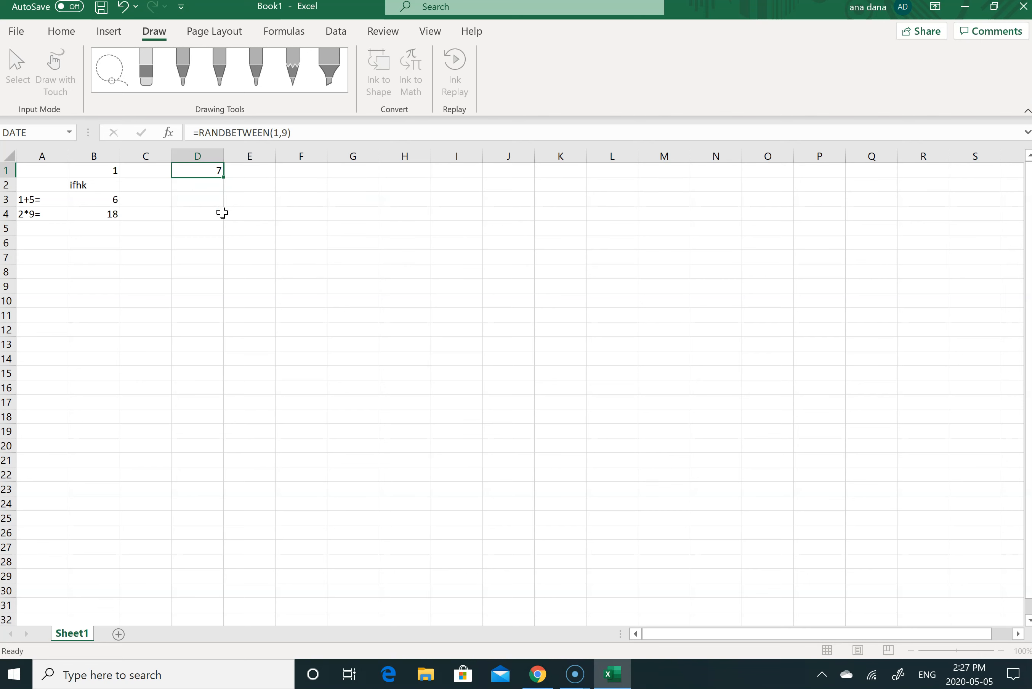
Enter the text fa in cell E3 and select that cell again.
left_click(263, 205)
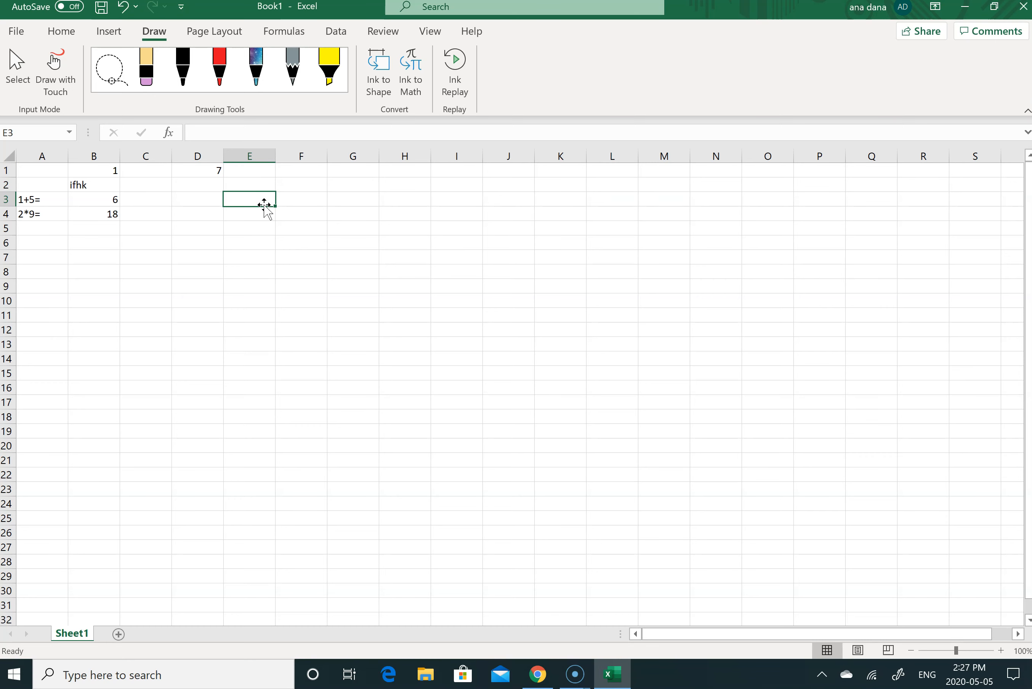
type("fa")
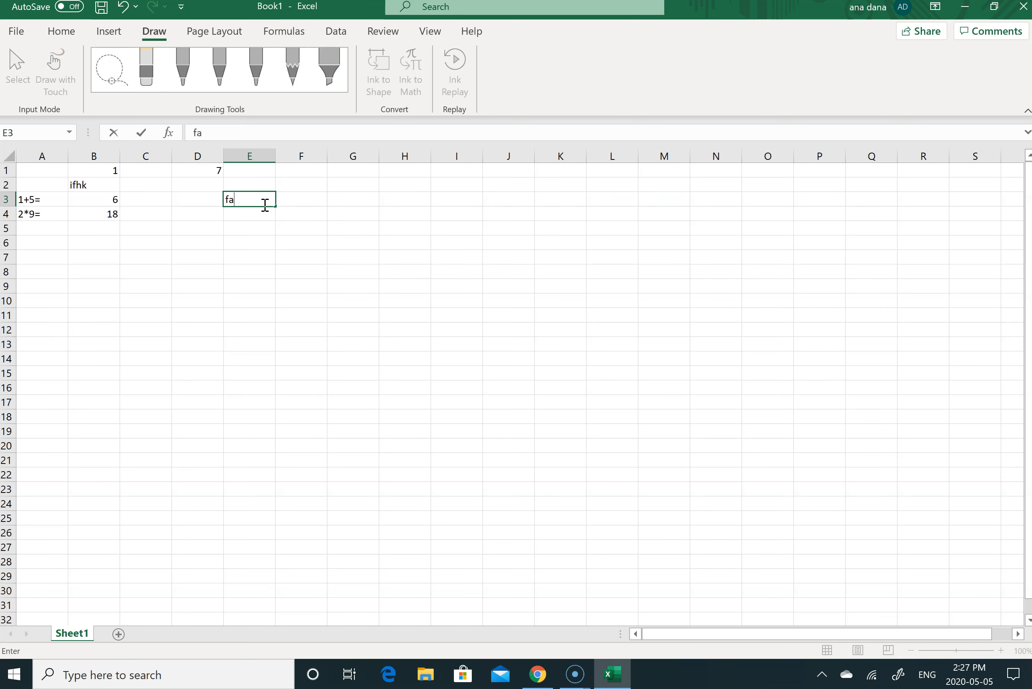
key("Return")
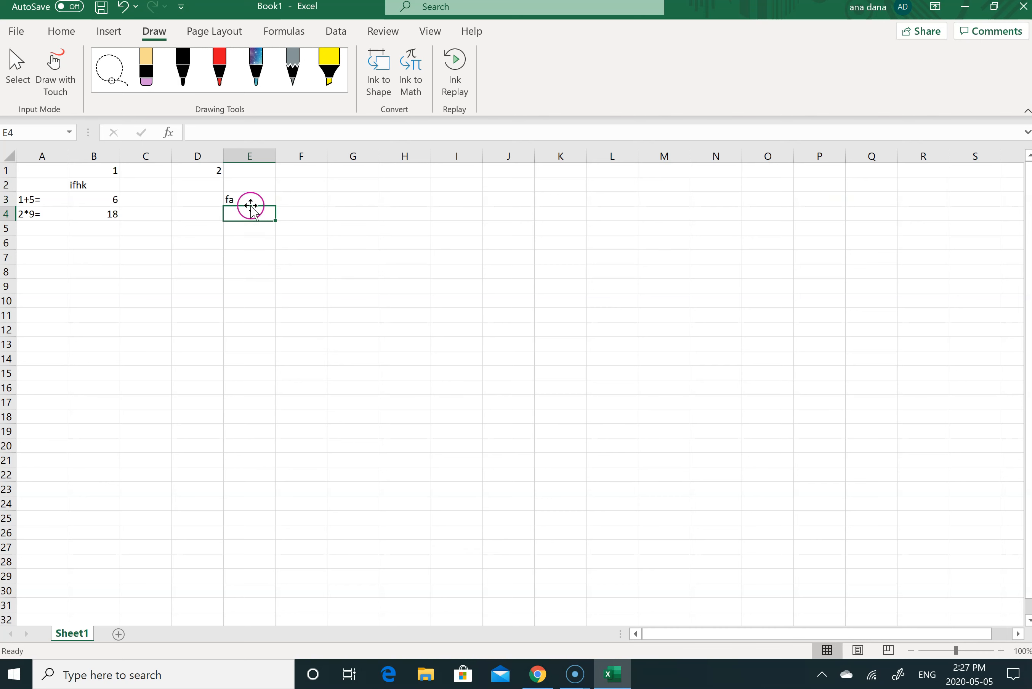
left_click(250, 199)
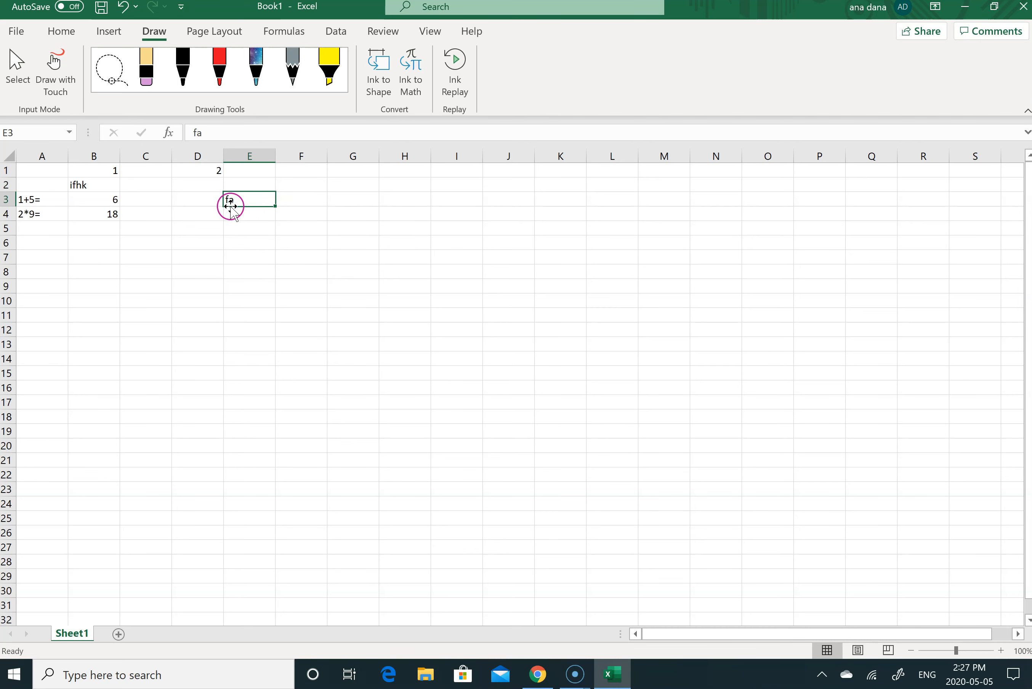
Copy the random number cell D1 and paste only its value into cell F3.
left_click(197, 170)
key("ctrl+c")
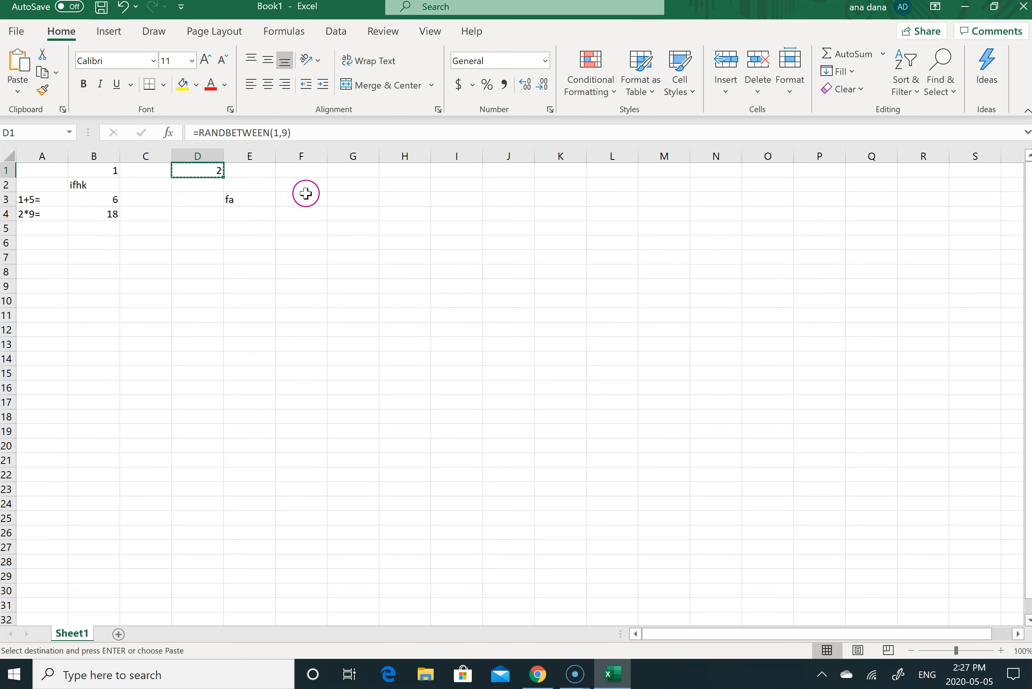
left_click(307, 196)
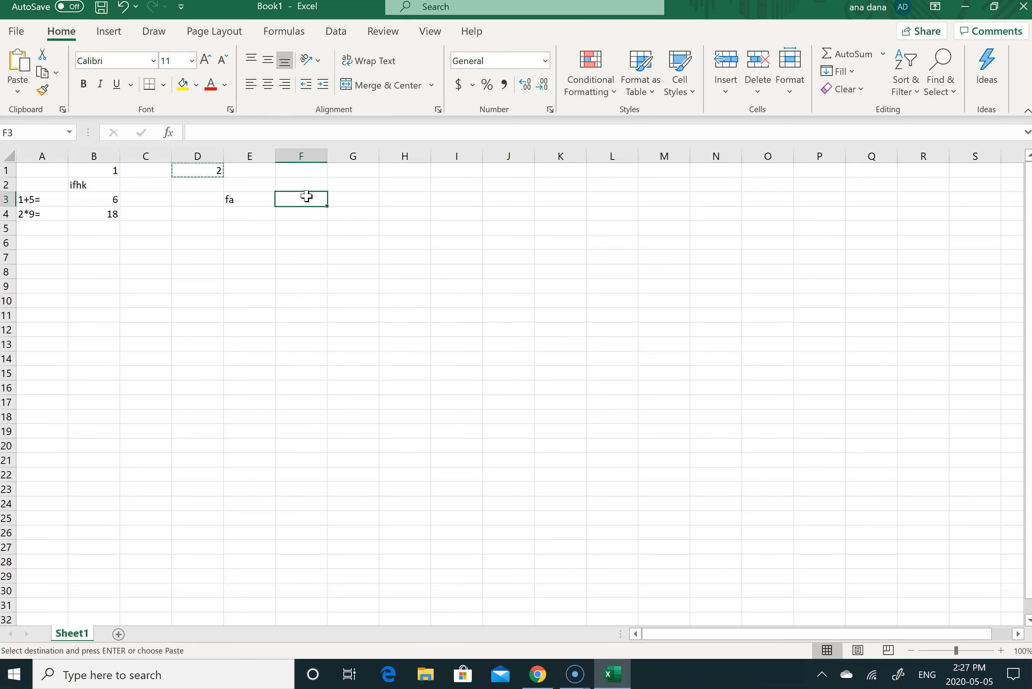
right_click(307, 196)
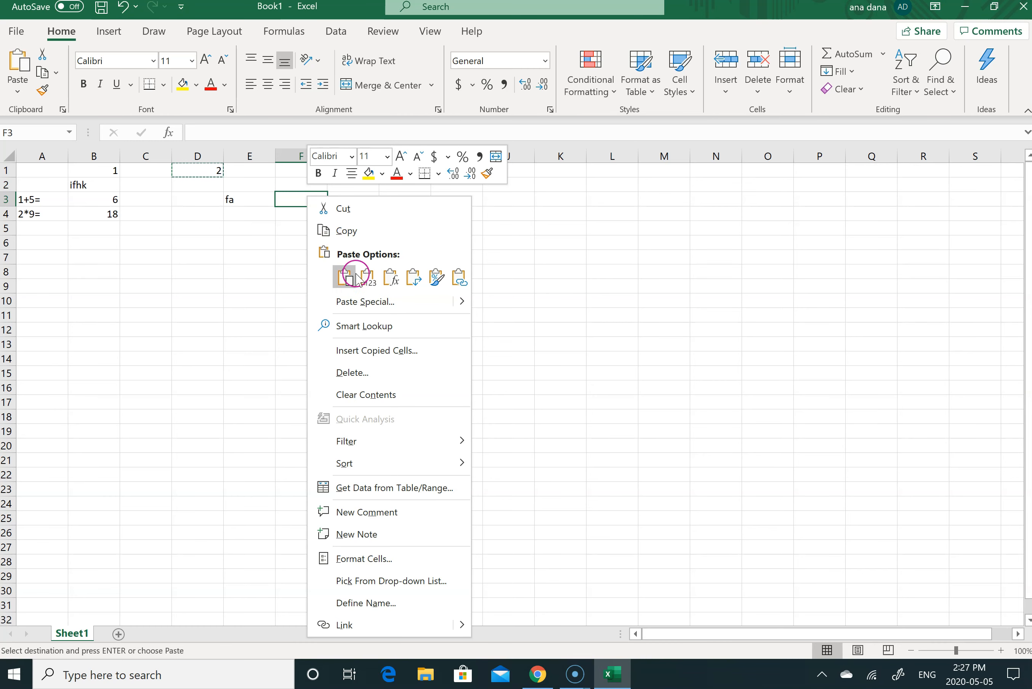
left_click(390, 275)
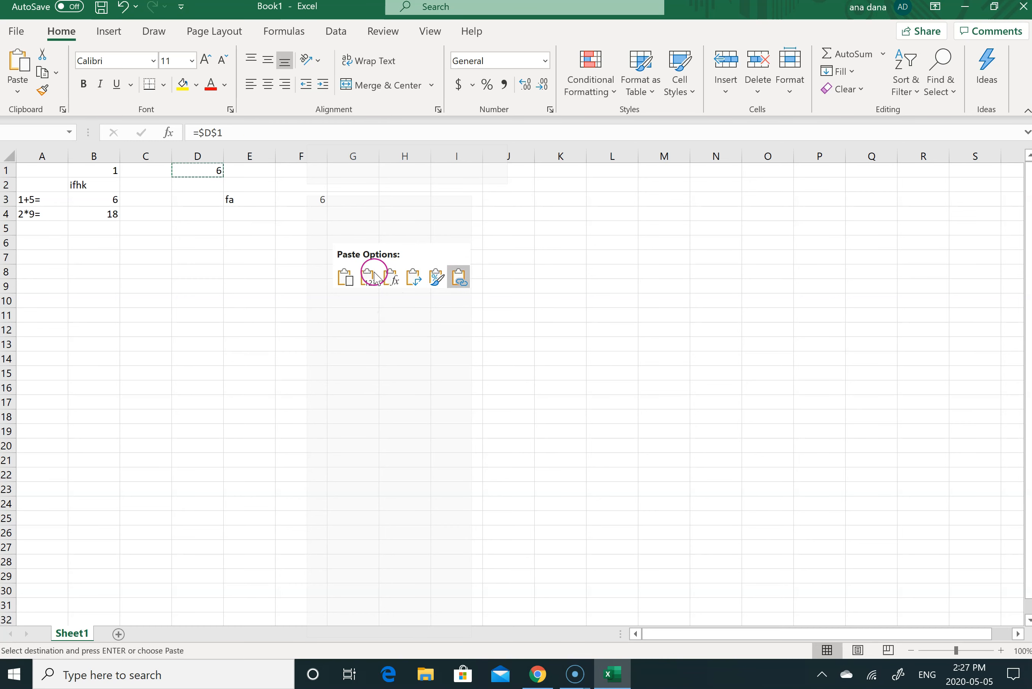
left_click(364, 278)
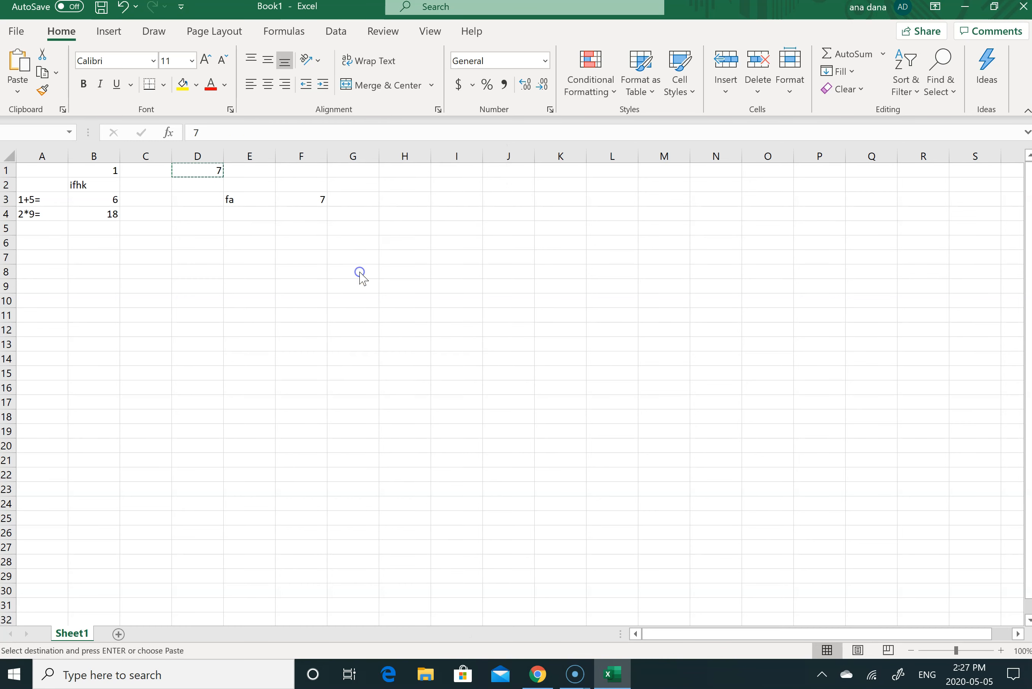
left_click(317, 227)
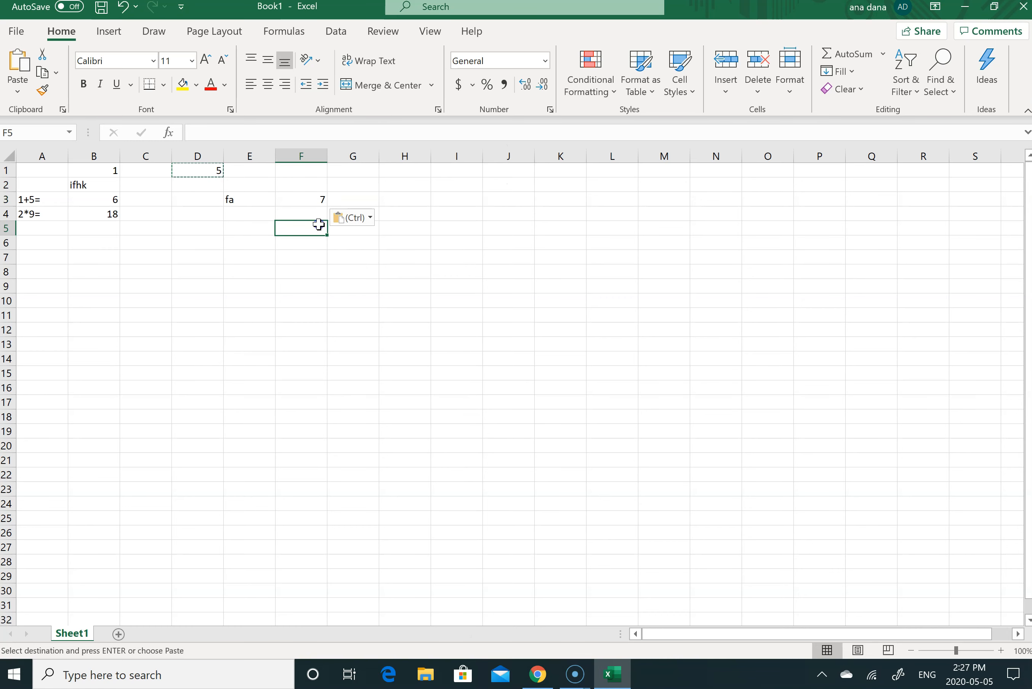
Enter the text kjn in cell G11 and check the contents of cells D1 and F3.
left_click(331, 319)
type("kjn")
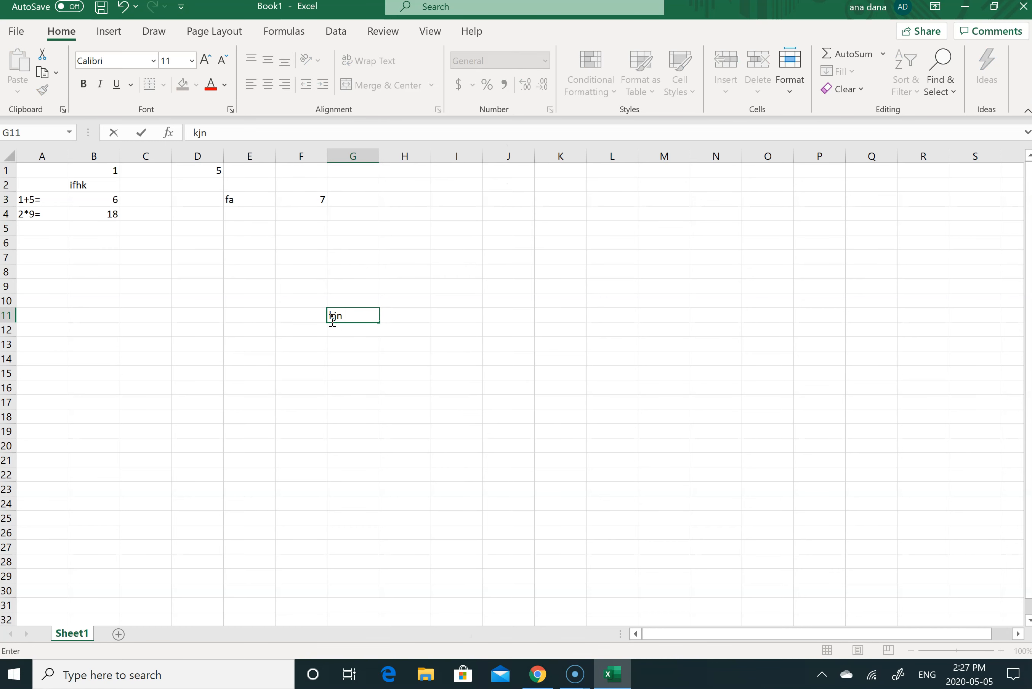
left_click(194, 175)
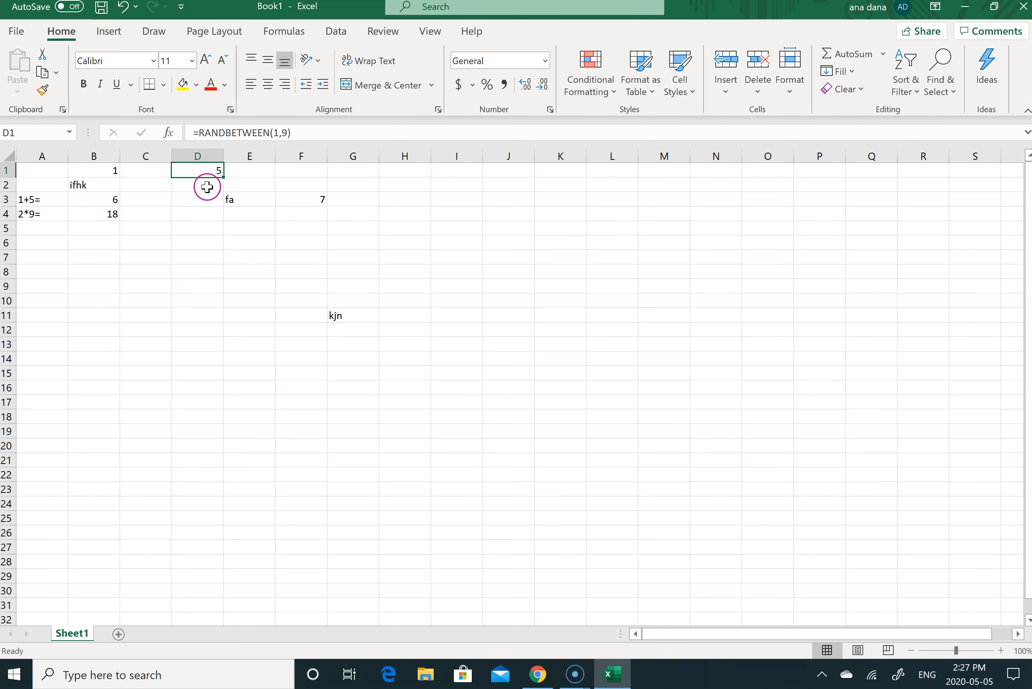
left_click(307, 200)
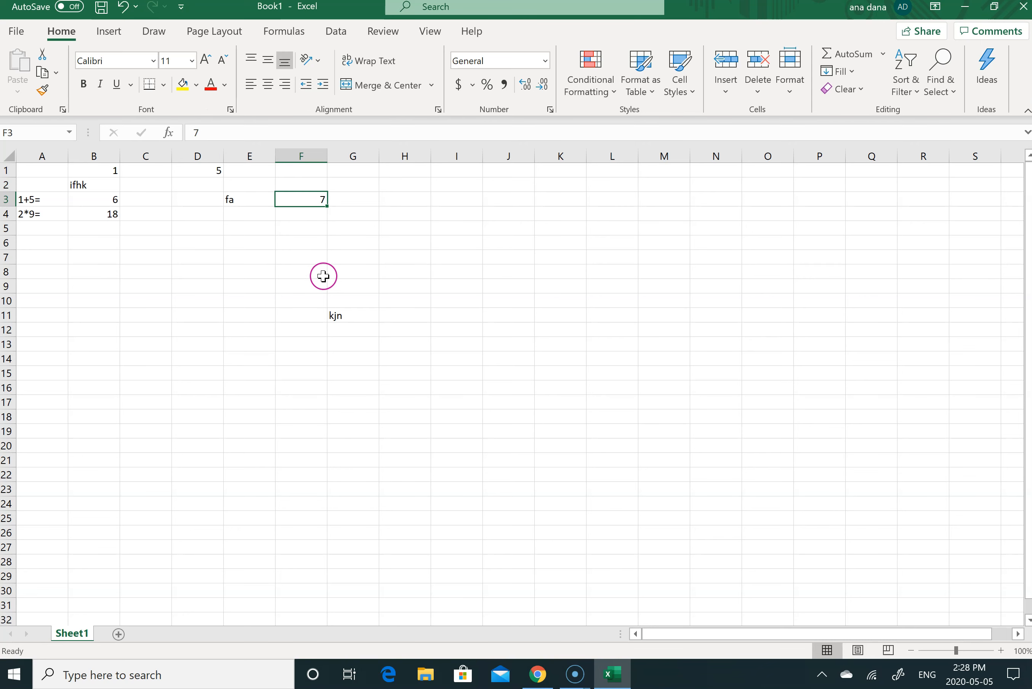
Clear the contents of the entire worksheet.
key("shift+Left")
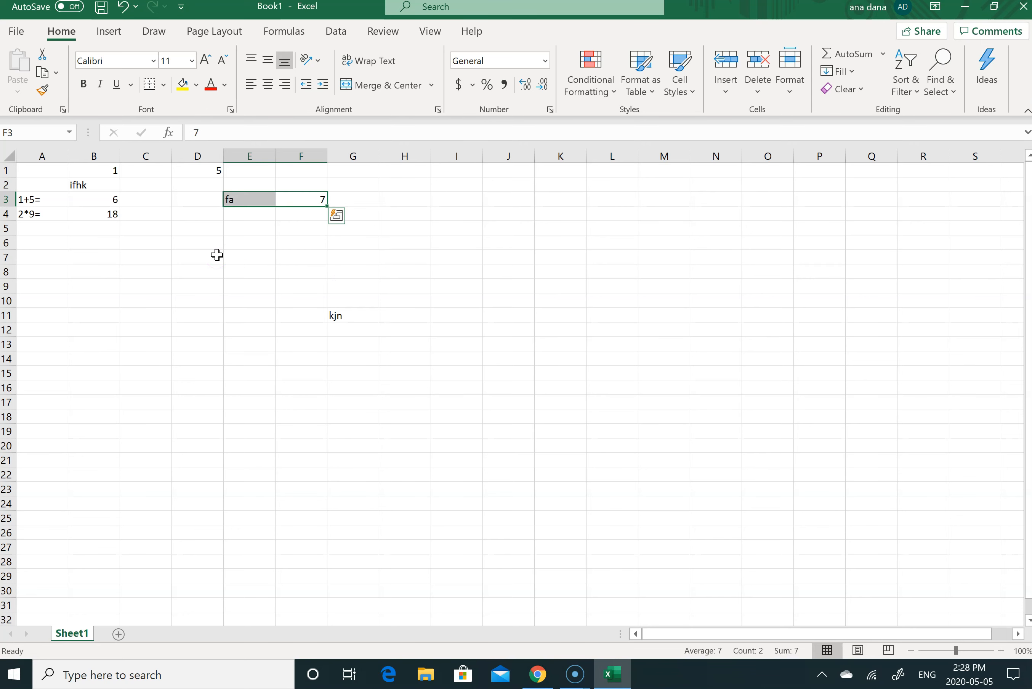
left_click(225, 307)
key("ctrl+a")
key("Delete")
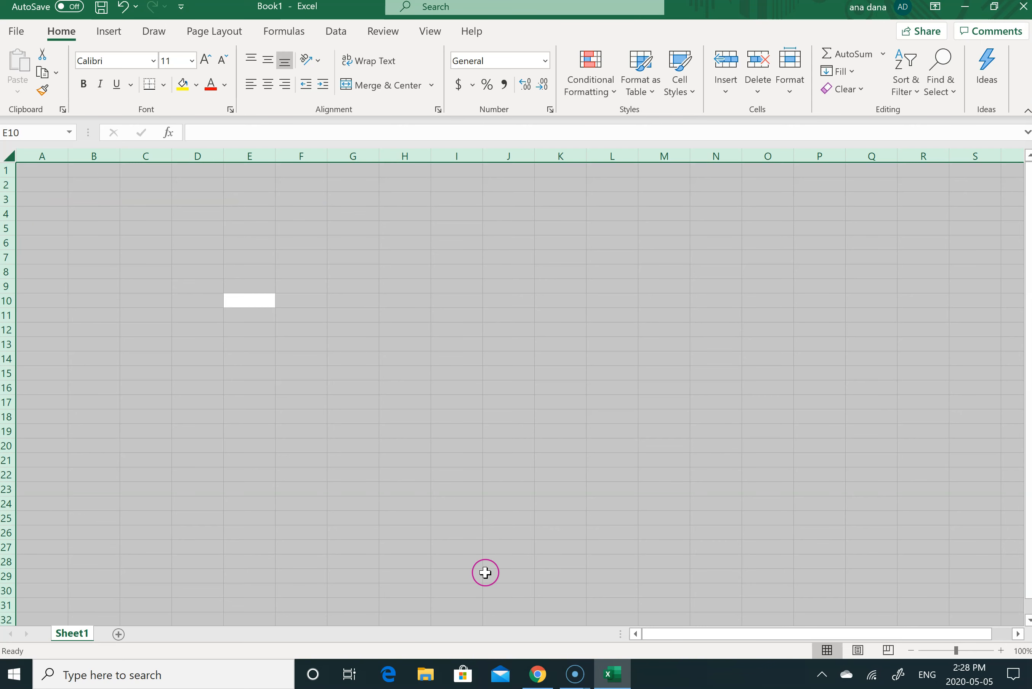
Rename the worksheet Sheet1 as Grade 7.
mouse_move(548, 671)
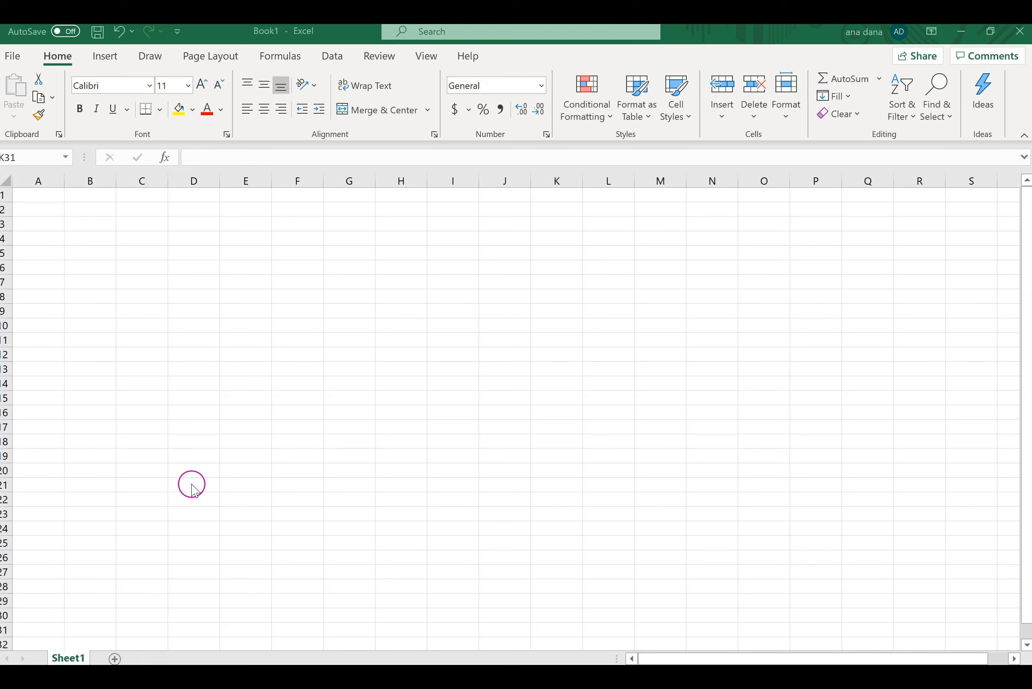
right_click(79, 662)
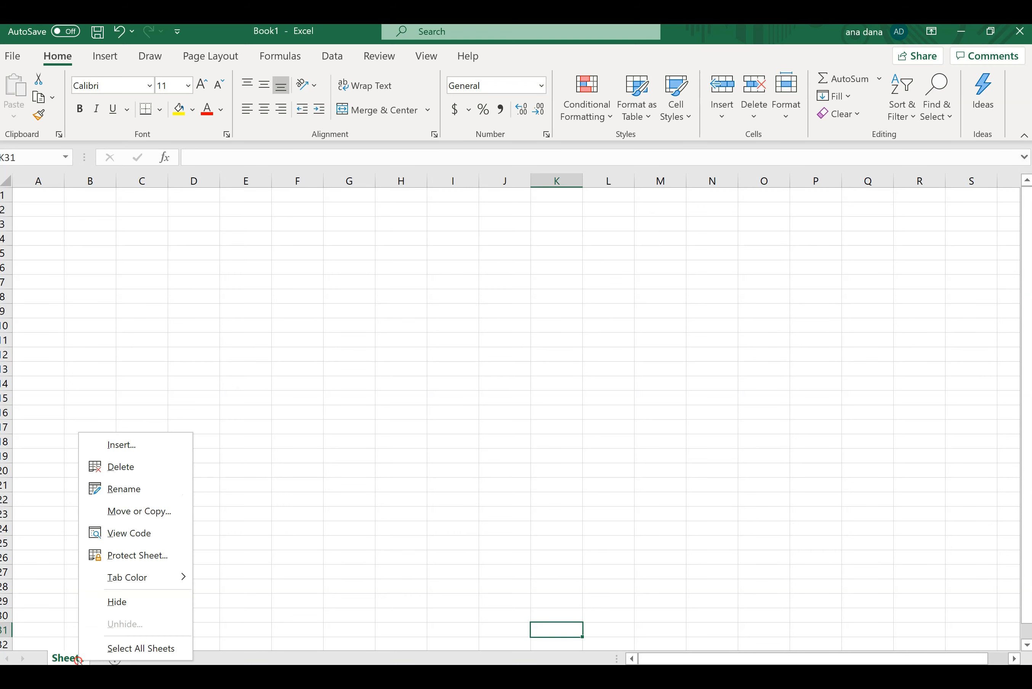
left_click(152, 488)
type("Grade 7")
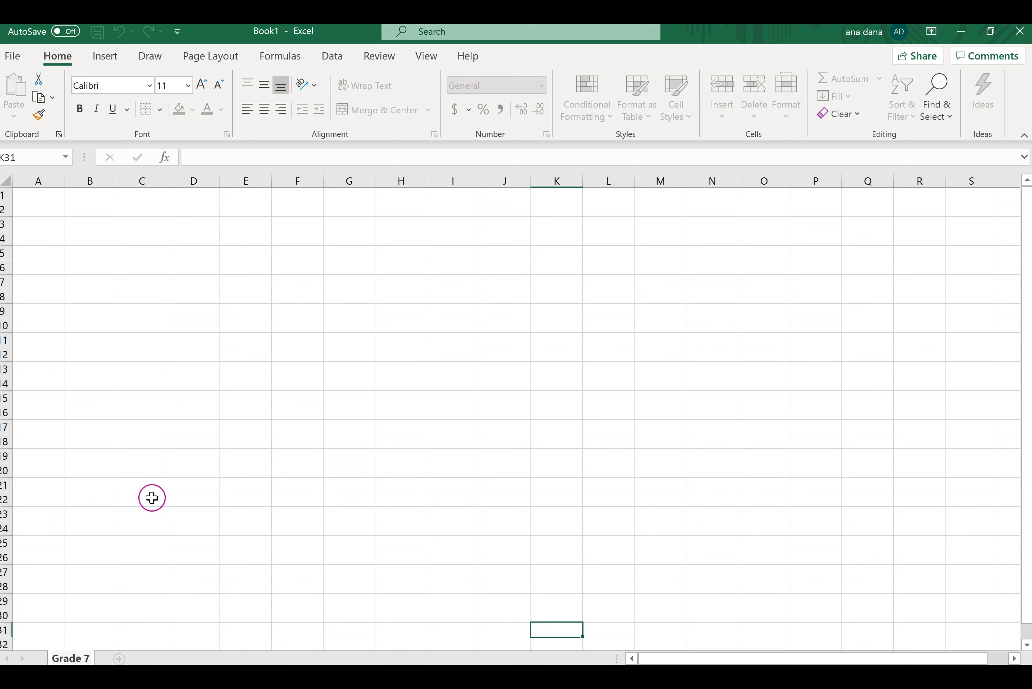
left_click(161, 611)
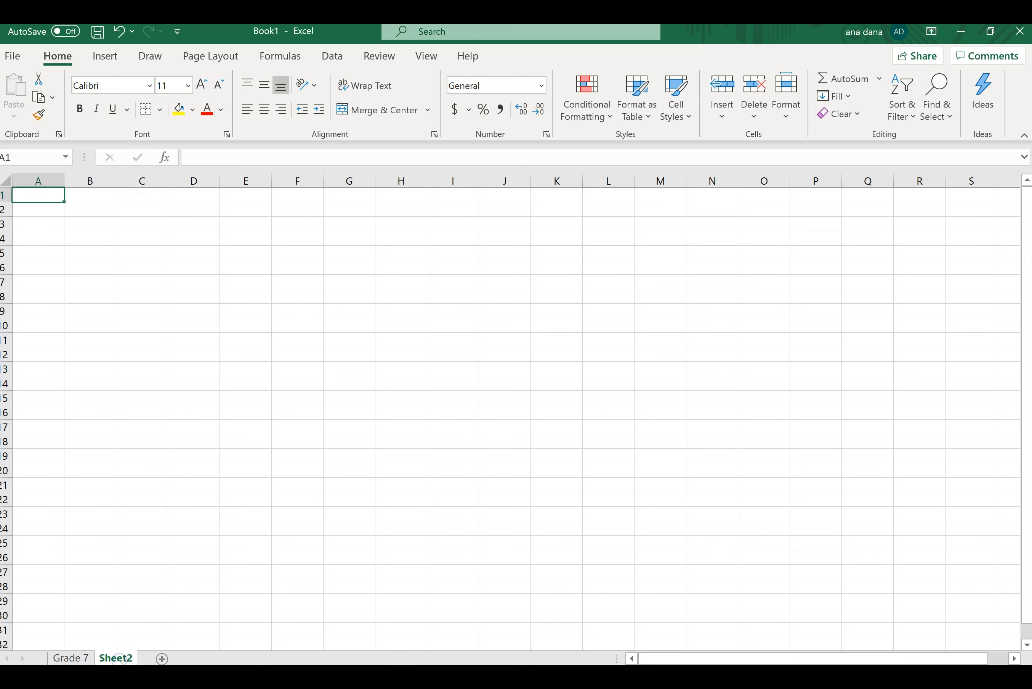
Add a second worksheet and name it Grade 8.
right_click(118, 661)
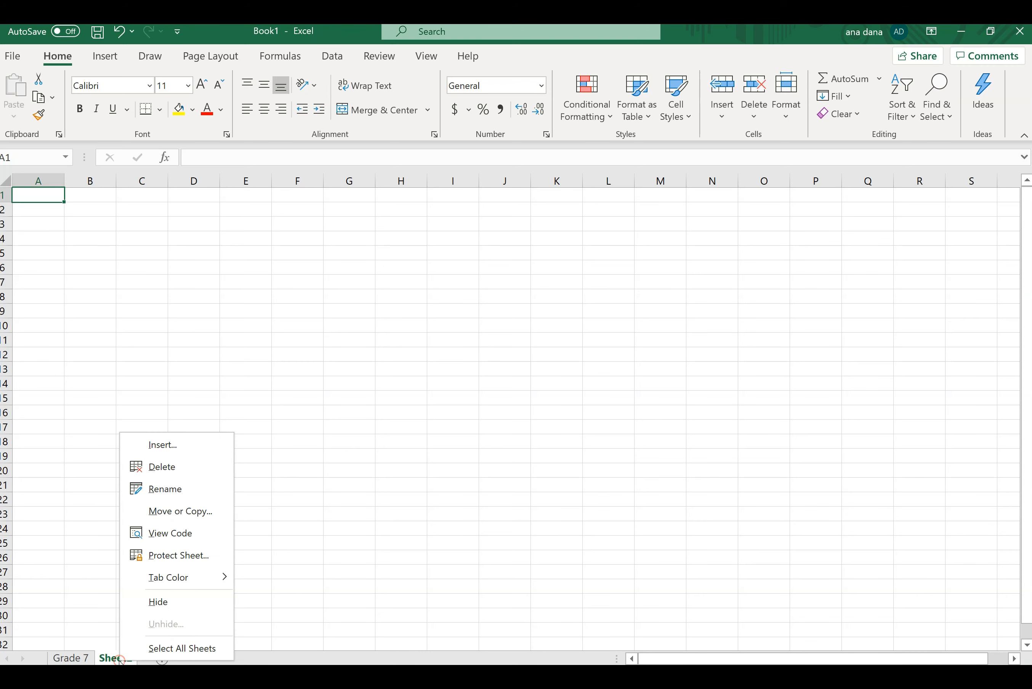
left_click(167, 489)
type("Grad")
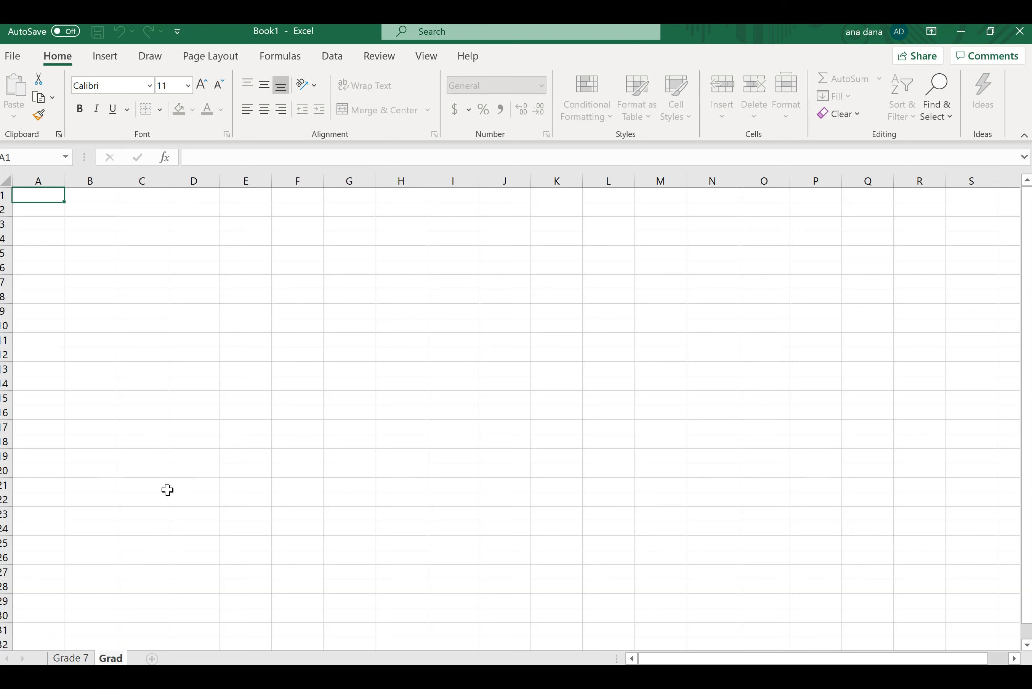
left_click(277, 372)
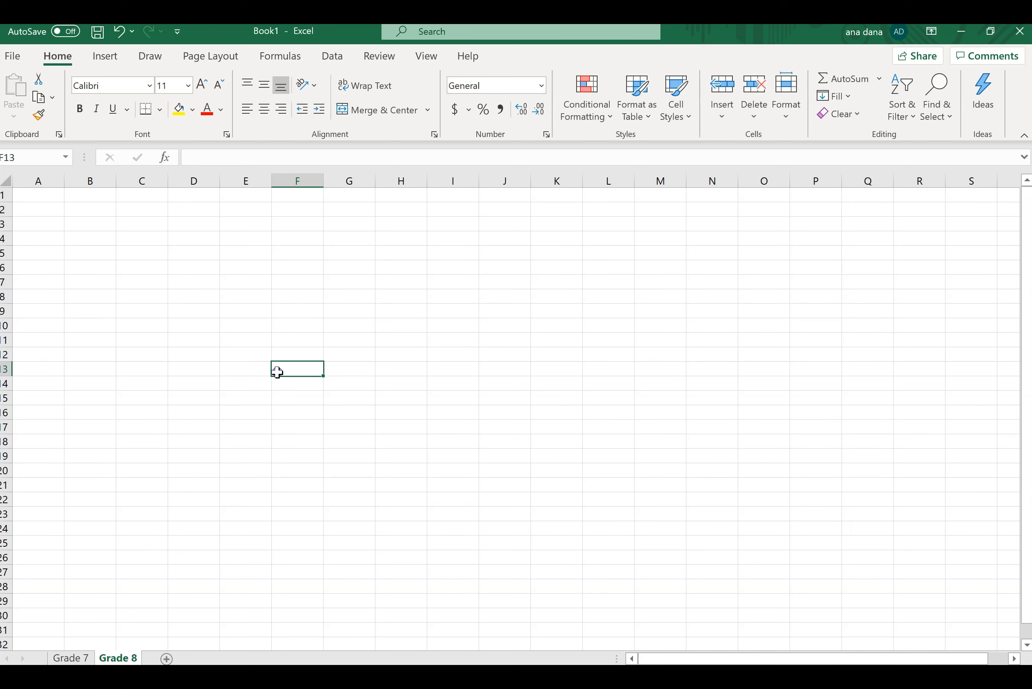
Insert a 2-D clustered column chart from the pet table A1:C9 on the Grade 7 sheet and enlarge it.
left_click(76, 658)
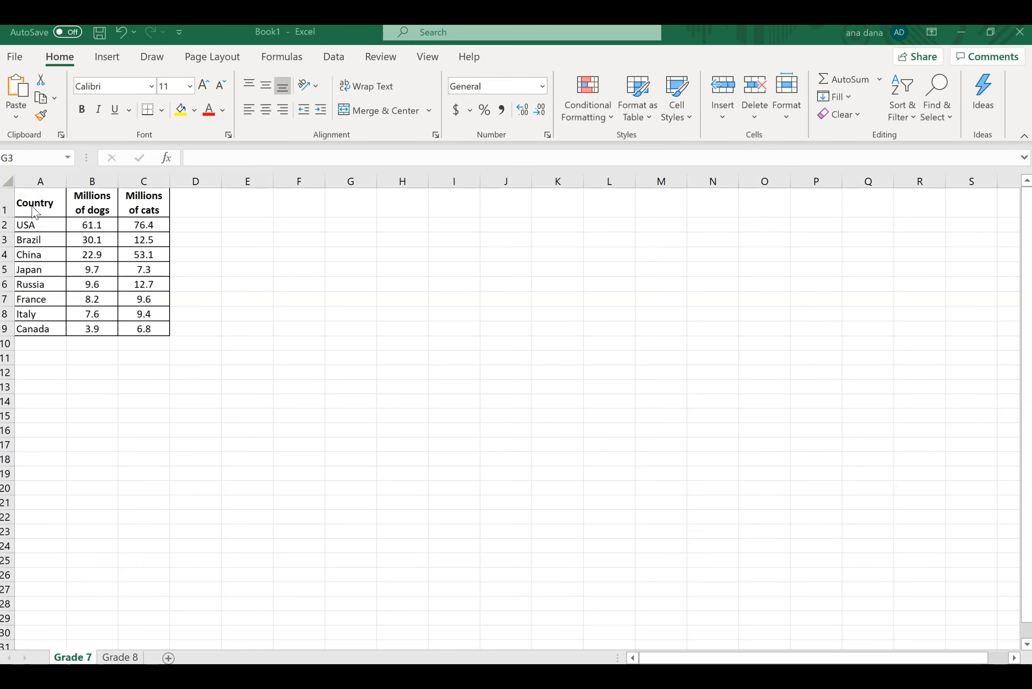
left_click_drag(35, 214, 158, 336)
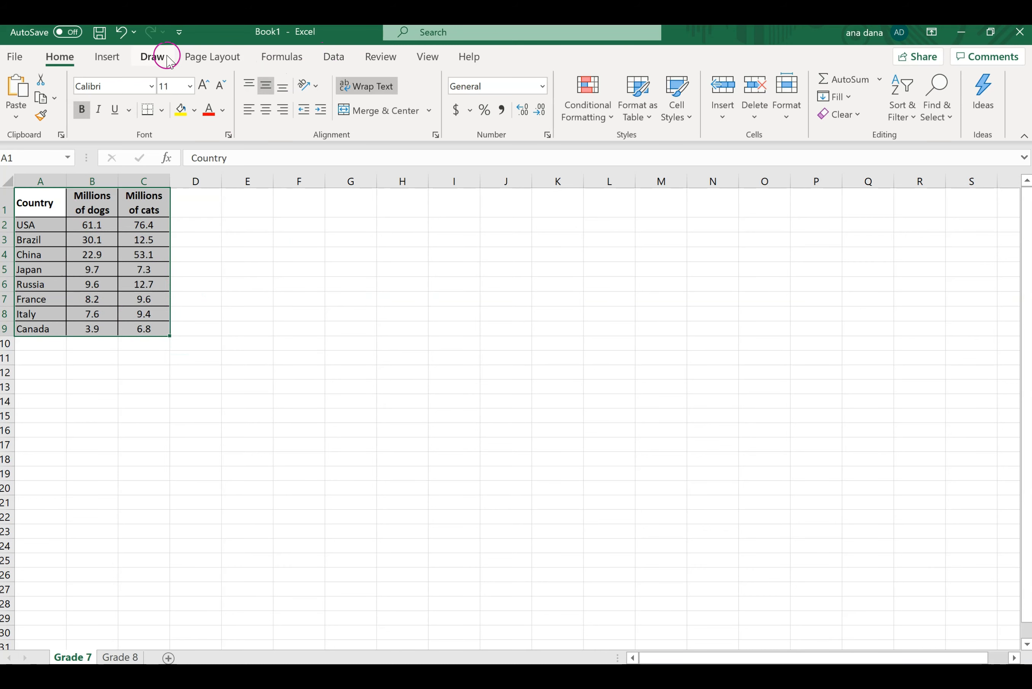
left_click(107, 56)
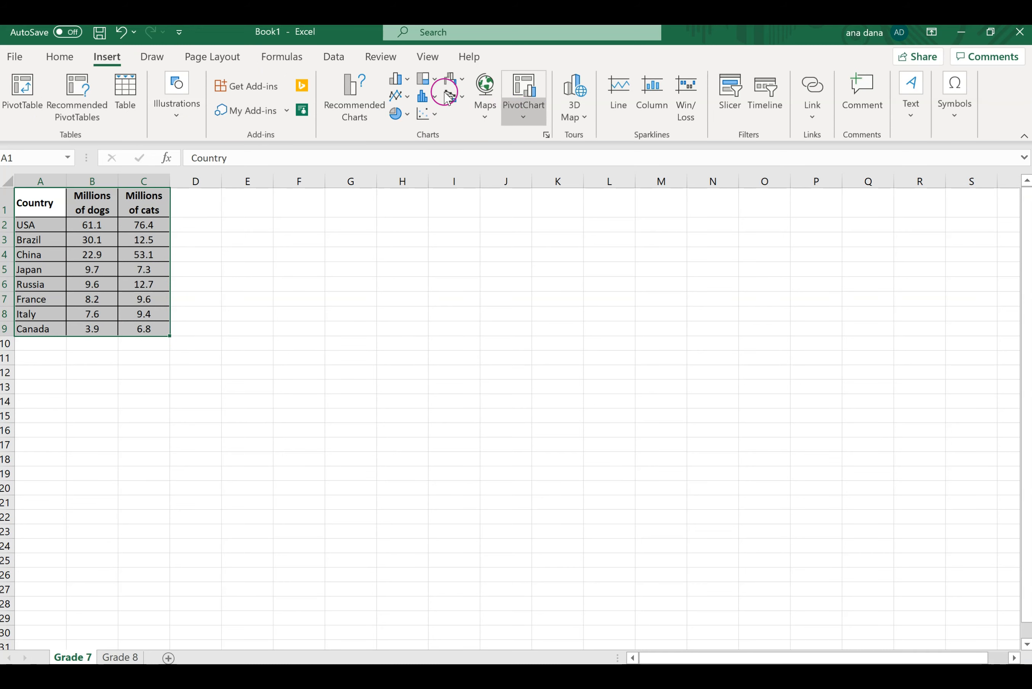
left_click(408, 81)
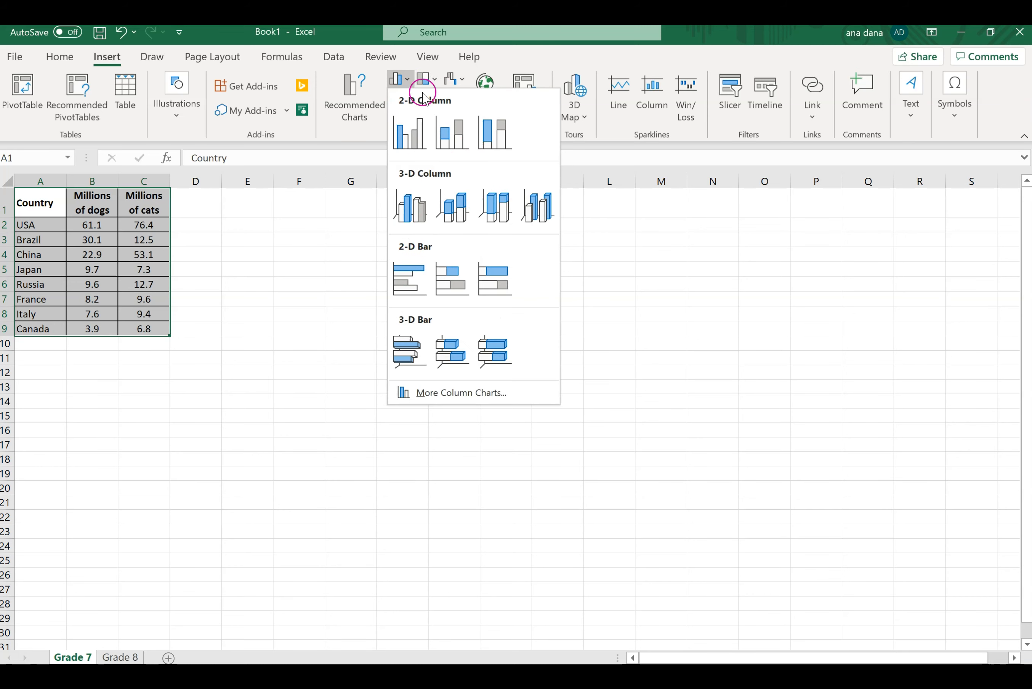
left_click(407, 133)
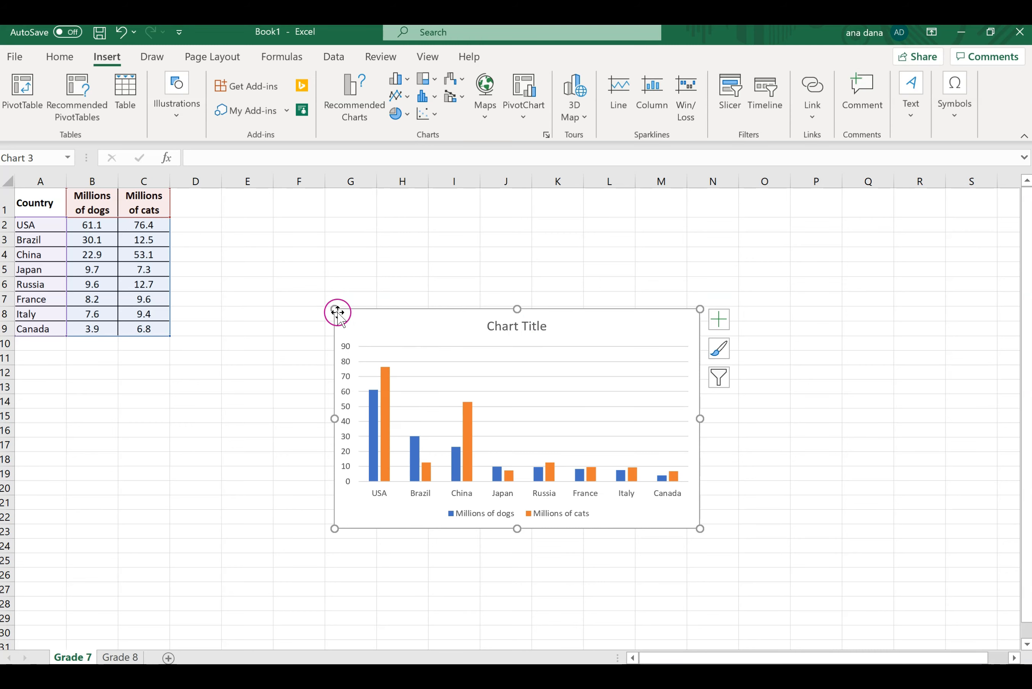
left_click_drag(337, 309, 288, 226)
left_click(348, 352)
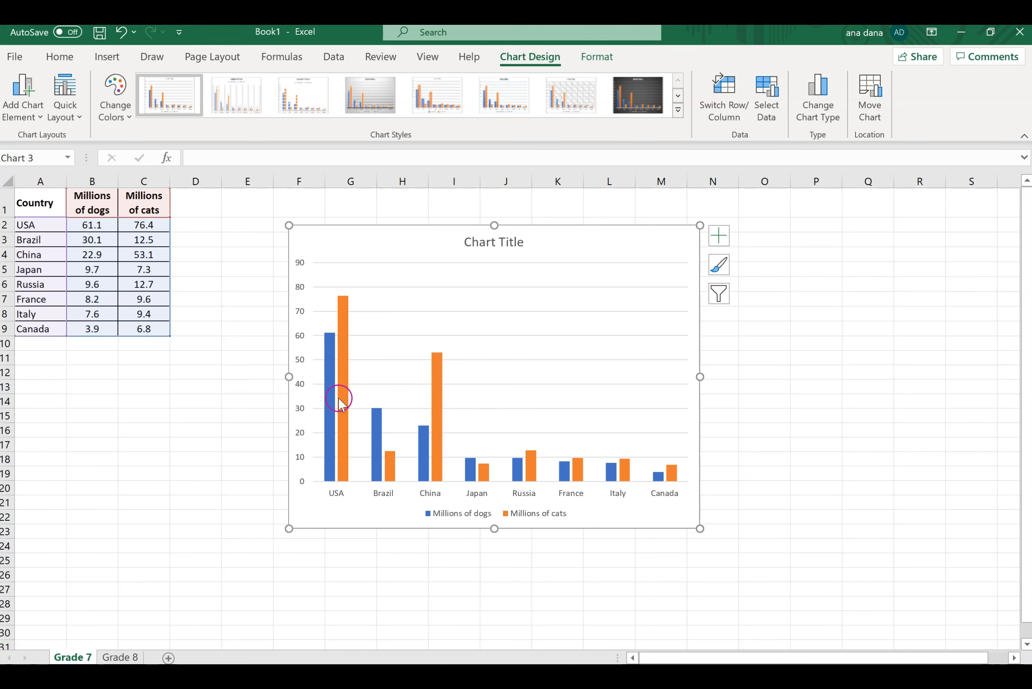
Set the series overlap of the Millions of cats columns to 0% so the paired bars touch.
mouse_move(344, 407)
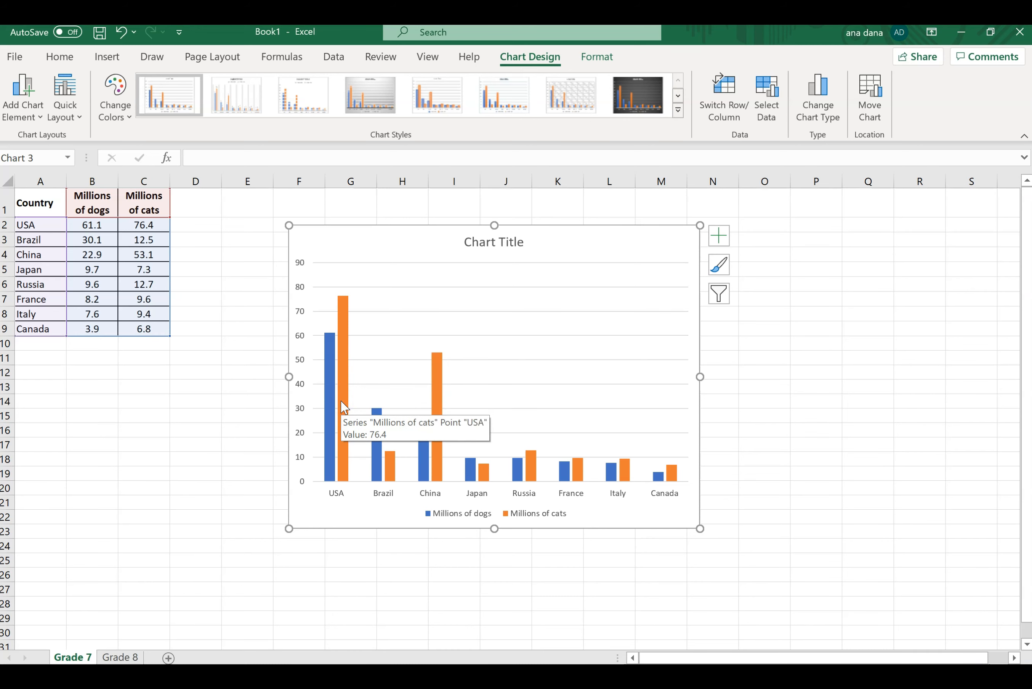
double_click(344, 406)
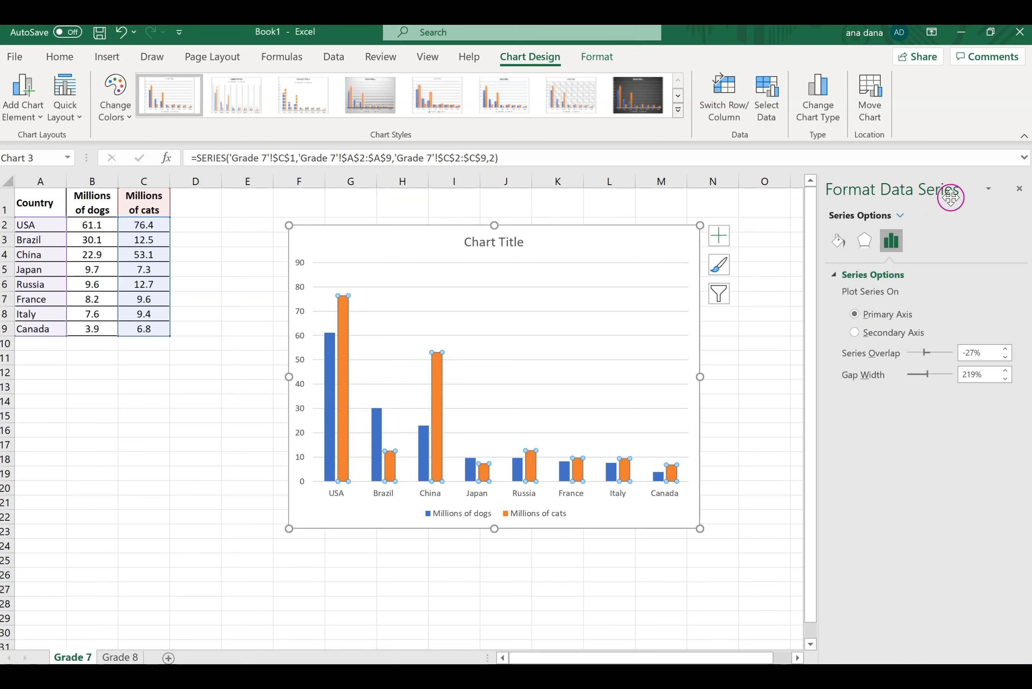
left_click(928, 355)
left_click(984, 359)
left_click(974, 353)
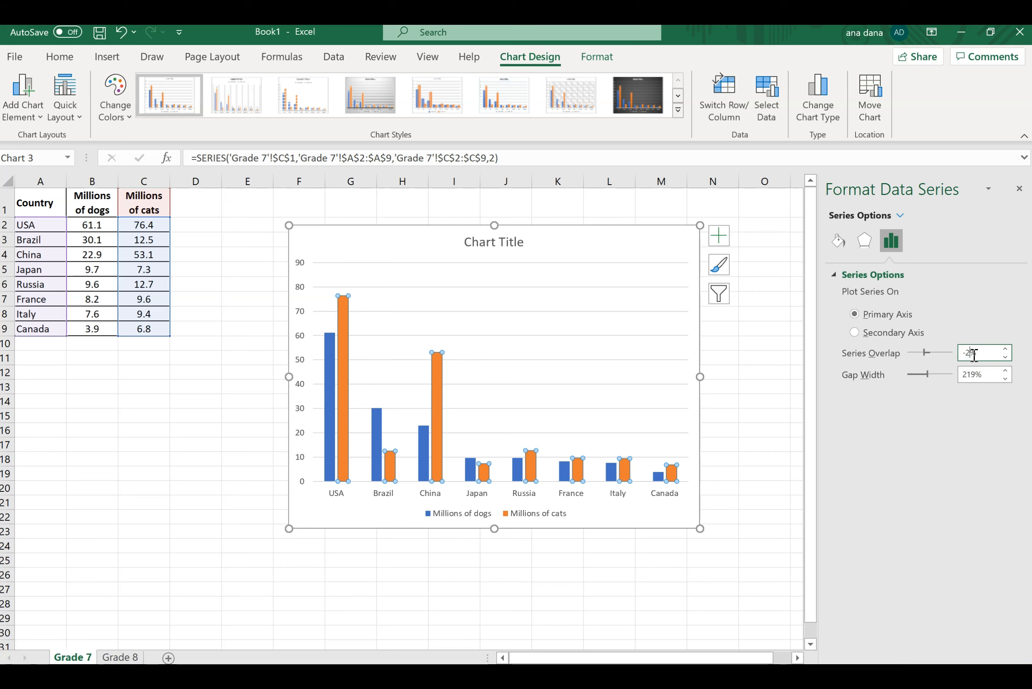
key("Return")
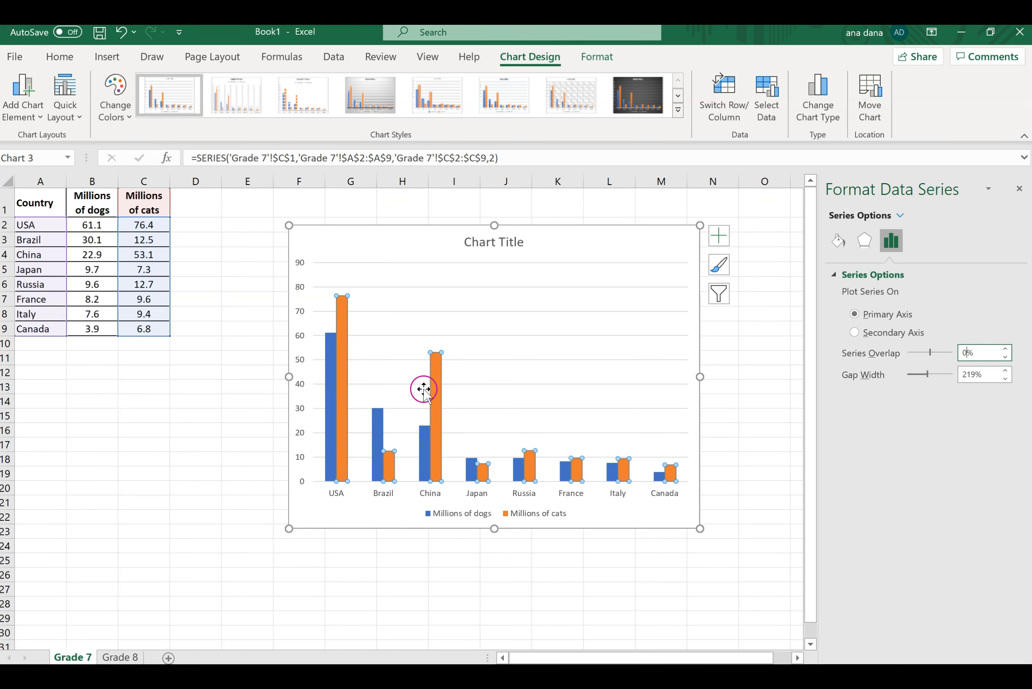
left_click(447, 386)
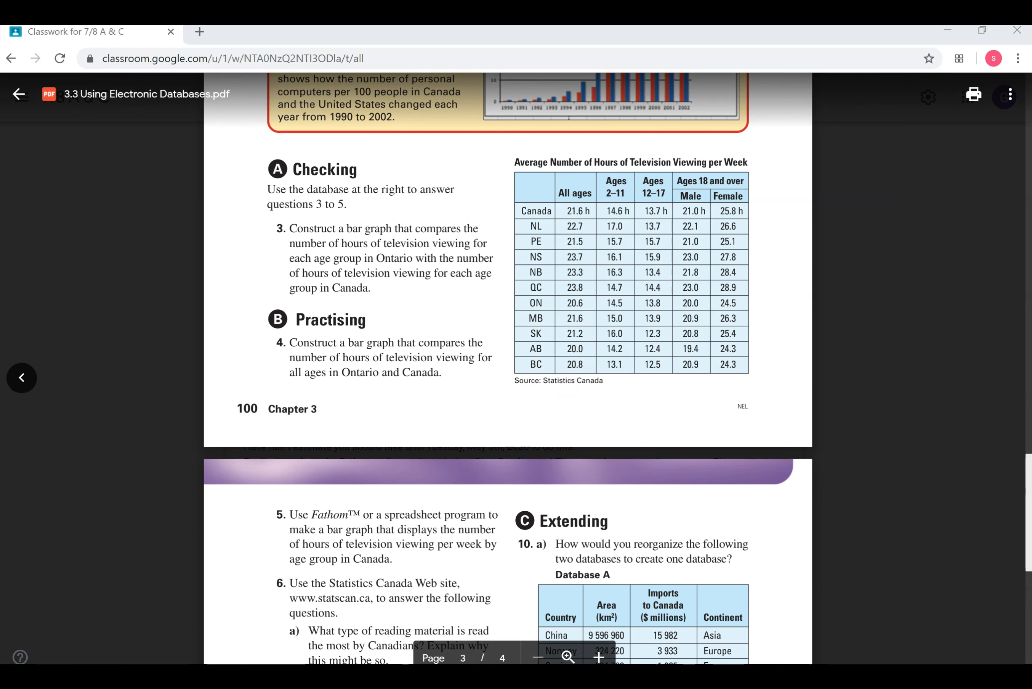
Switch to Excel and enter the bar graph question comparing television viewing hours in Ontario and Canada in cell A1 of the Grade 8 sheet.
mouse_move(609, 676)
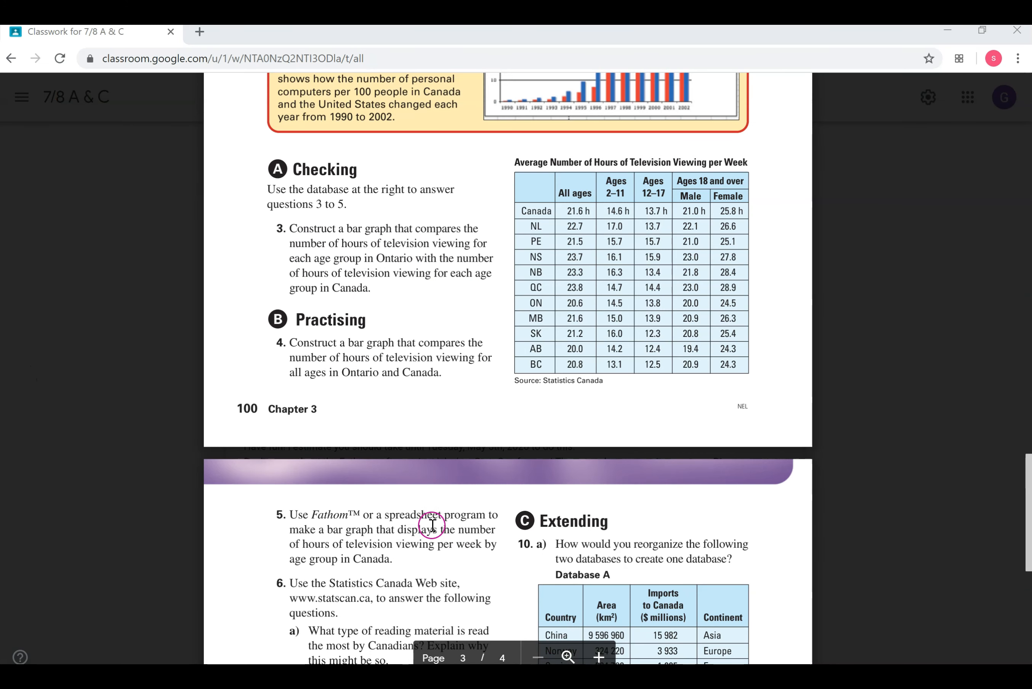
left_click(553, 675)
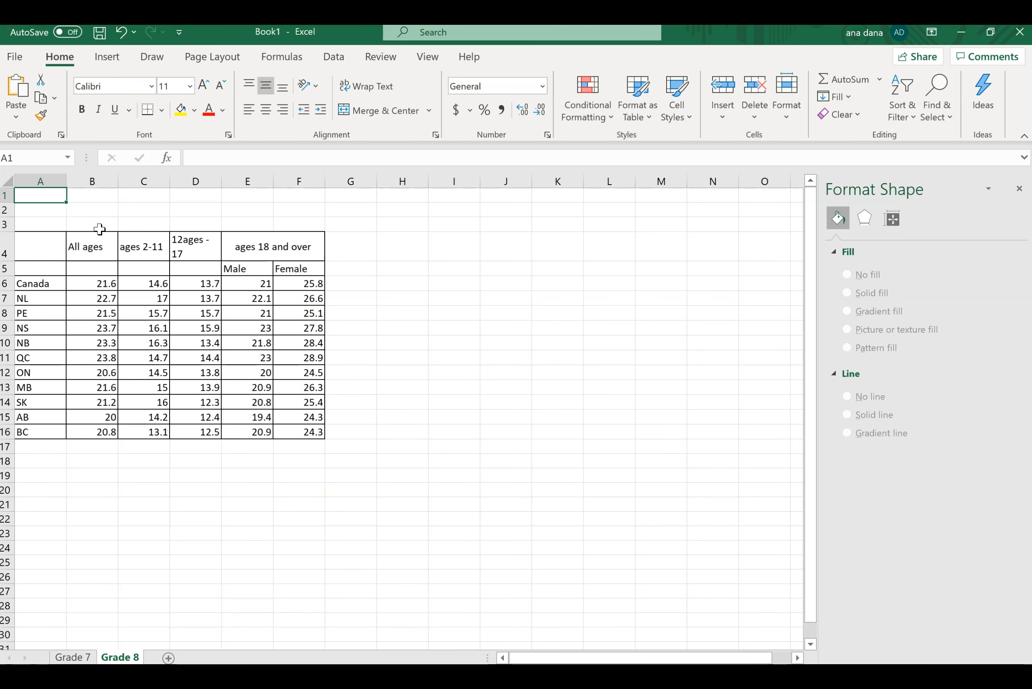
type("Construct a bar graph that compares the number of hours of television viewing for each group in Ontario with the number of hours of television viewing for each age group in Canada.")
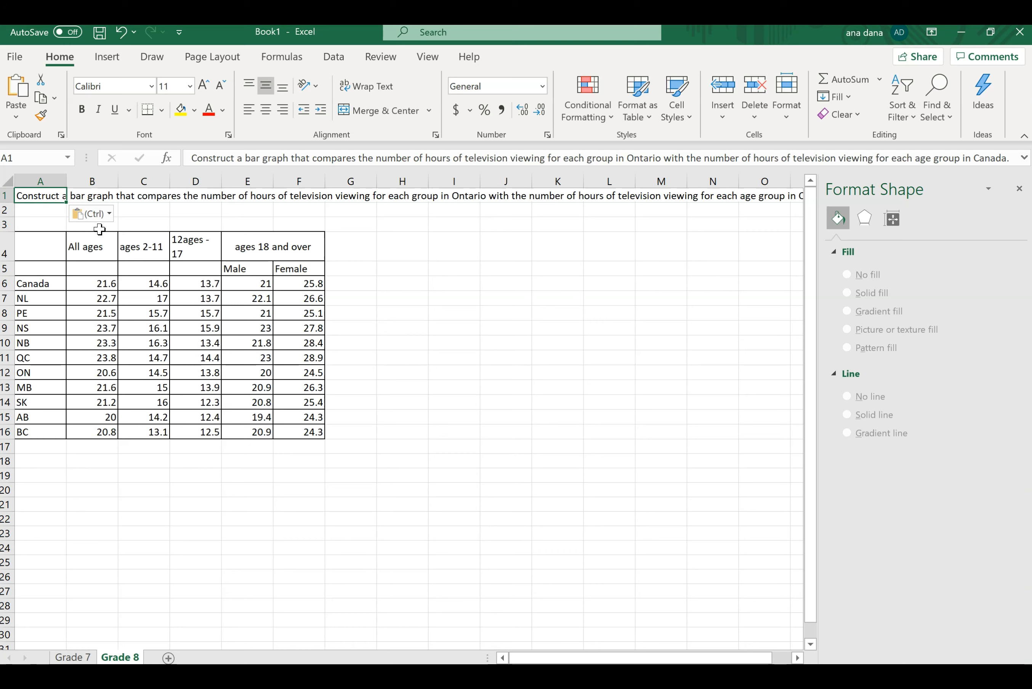
left_click(191, 223)
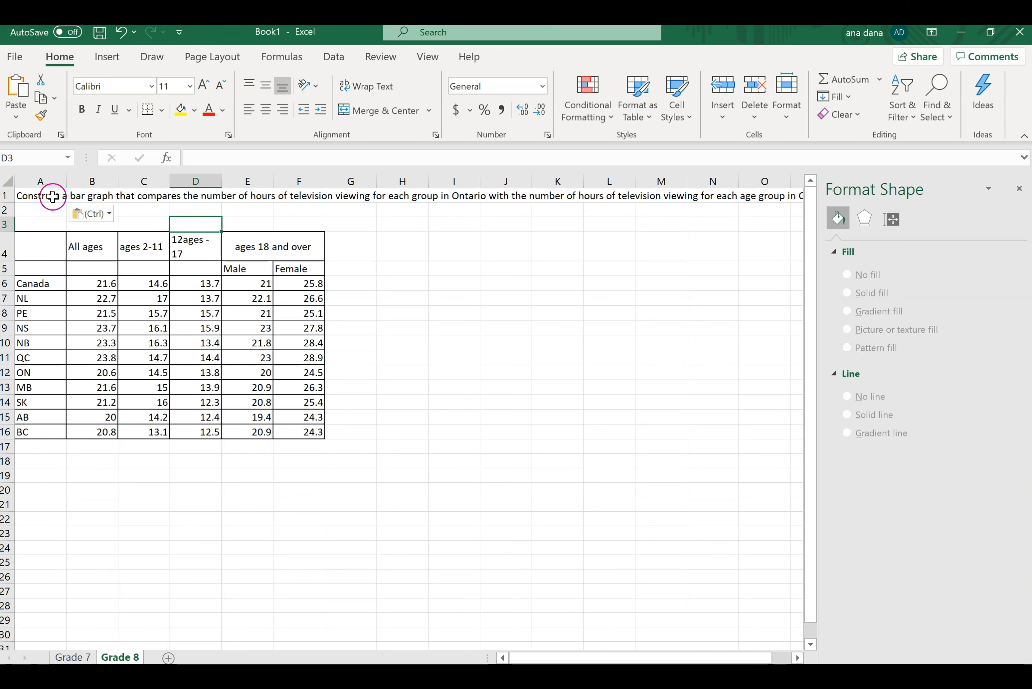
Merge and center the range A1:F2 holding the bar graph question.
left_click_drag(53, 196, 280, 204)
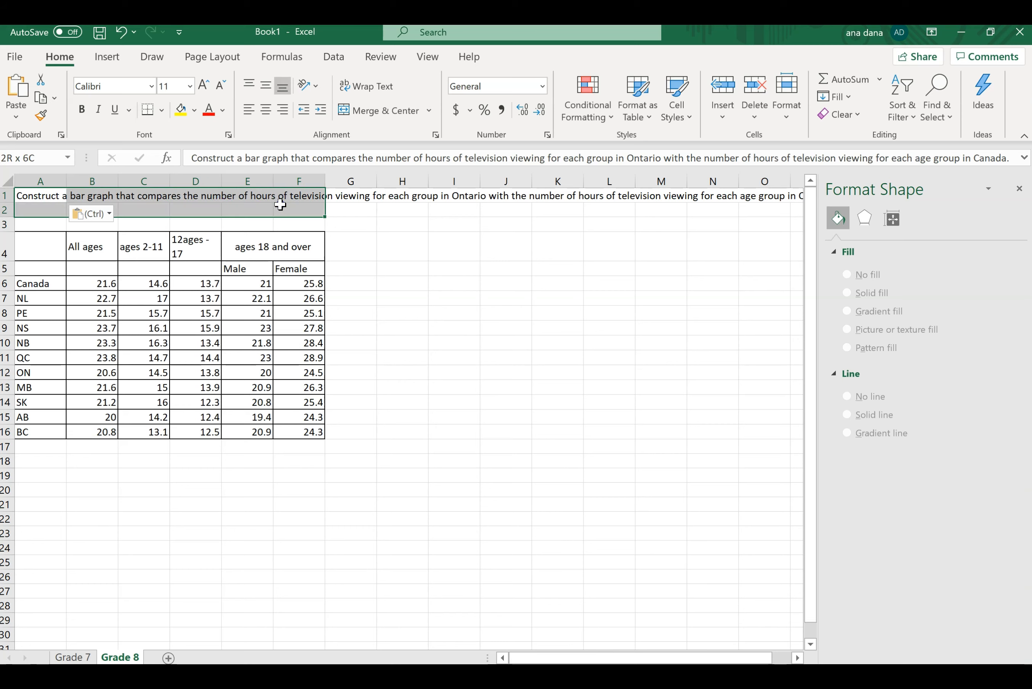
right_click(282, 207)
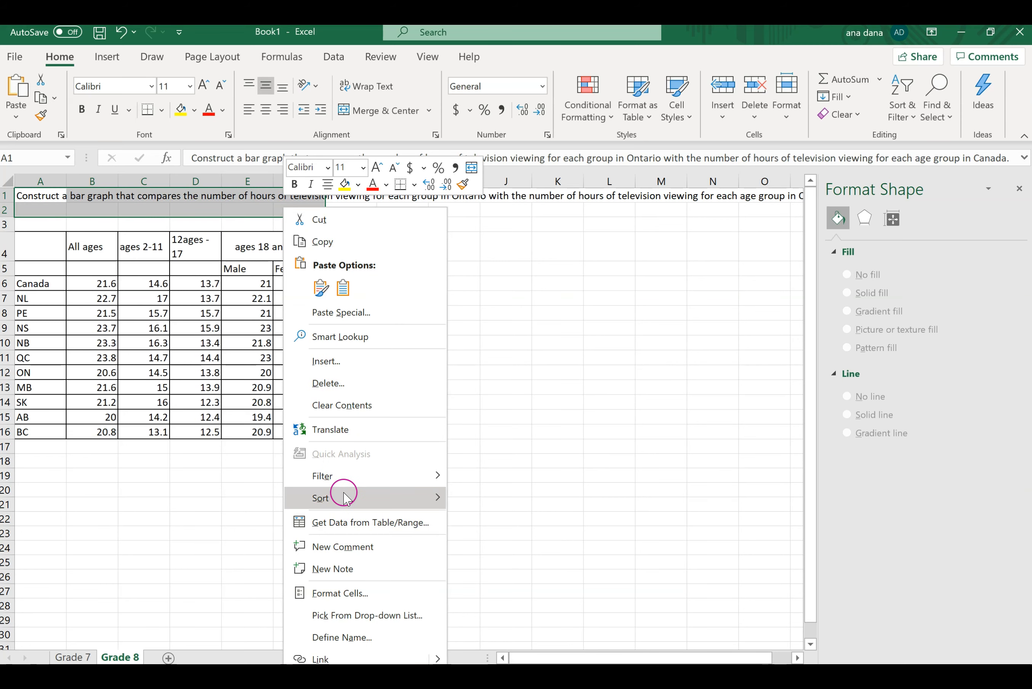
left_click(383, 115)
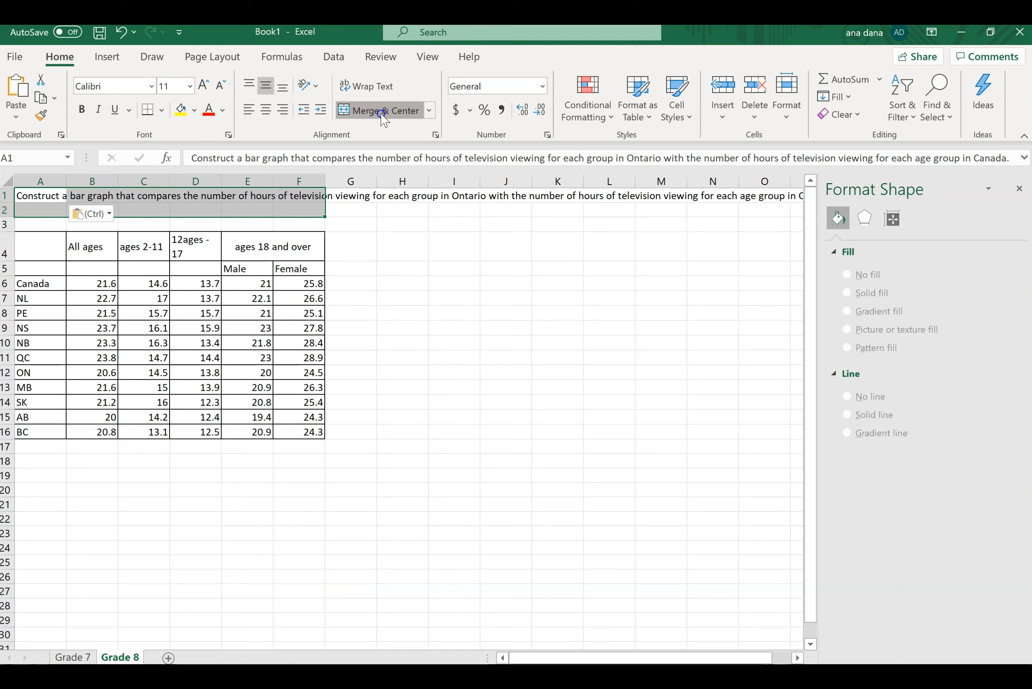
left_click(440, 316)
left_click(252, 200)
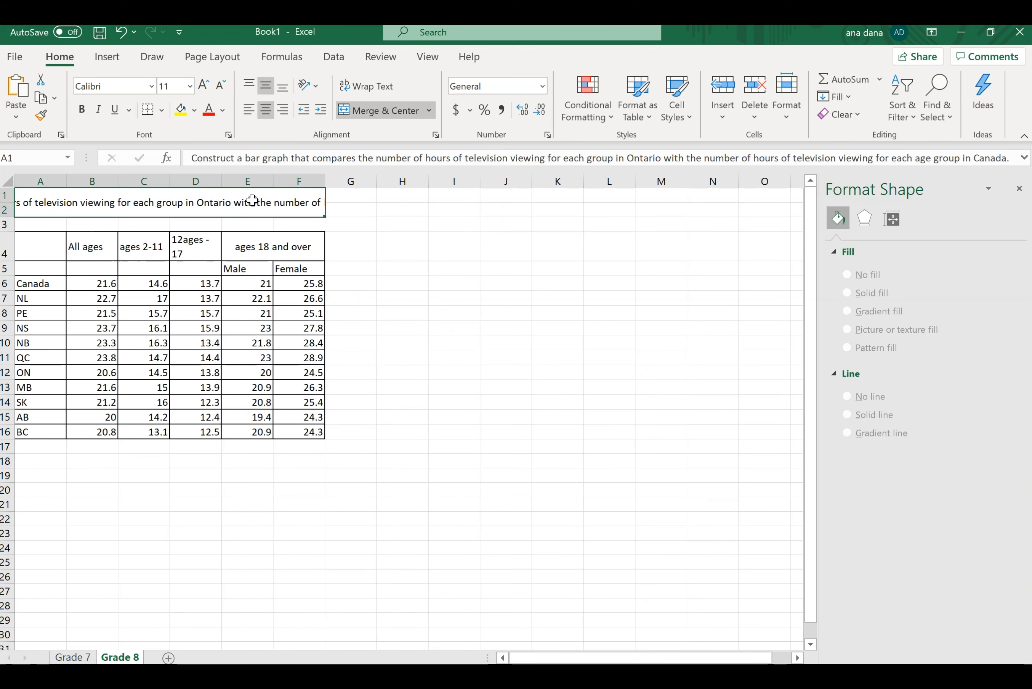
Apply shrink to fit to the merged question cell.
right_click(286, 209)
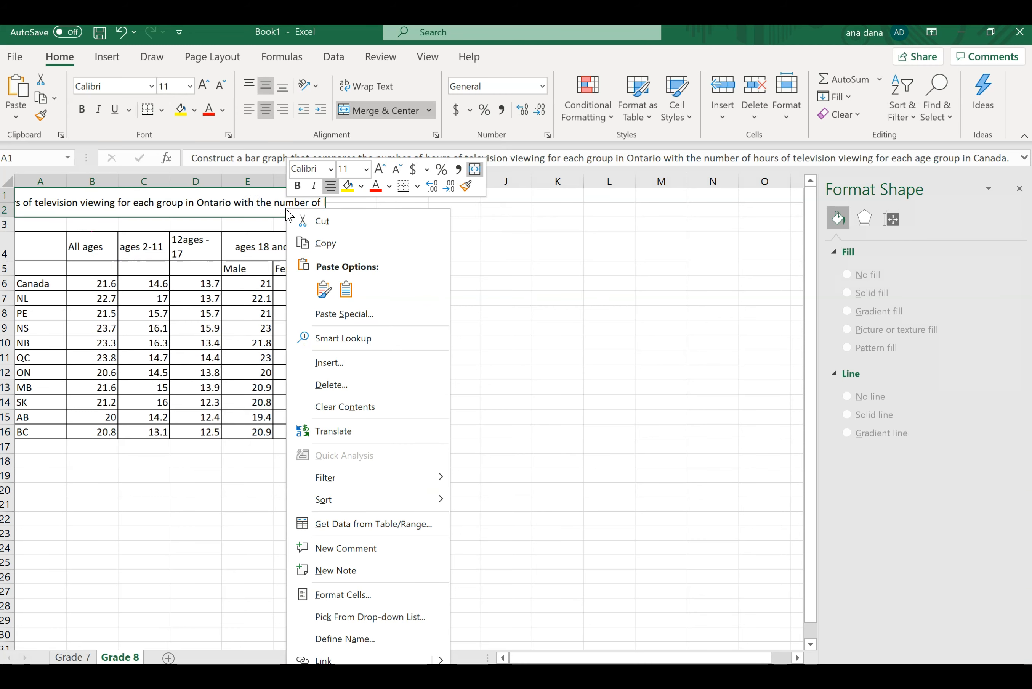
left_click(354, 594)
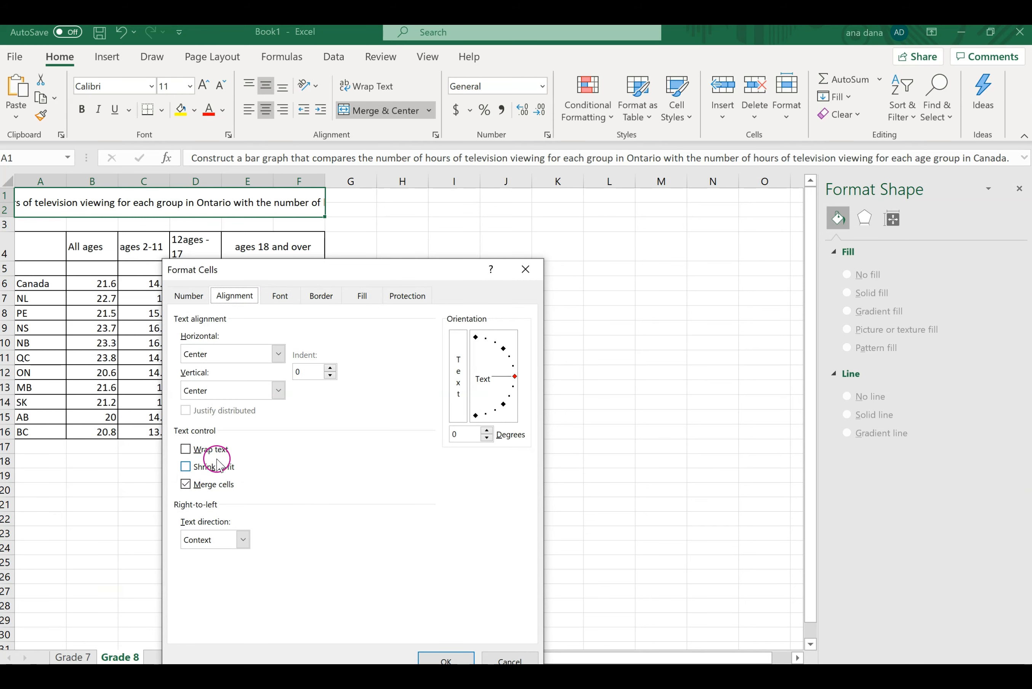
left_click(187, 467)
left_click(442, 658)
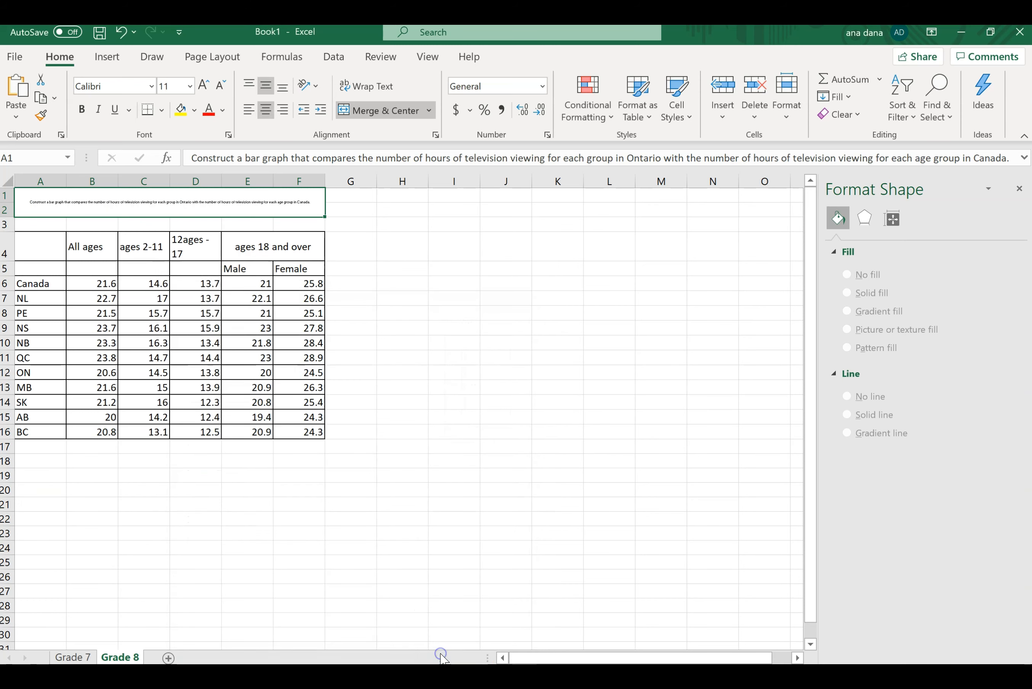
Switch the merged question cell from shrink to fit to wrap text, and make row 2 taller to fit the full question.
right_click(254, 203)
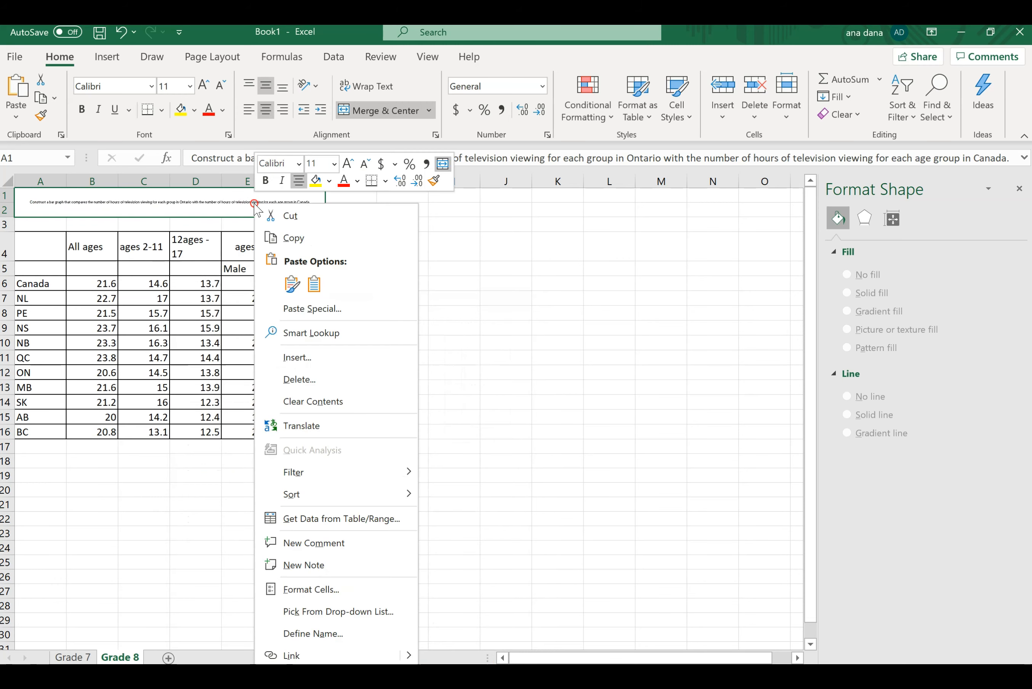
left_click(312, 587)
left_click(142, 466)
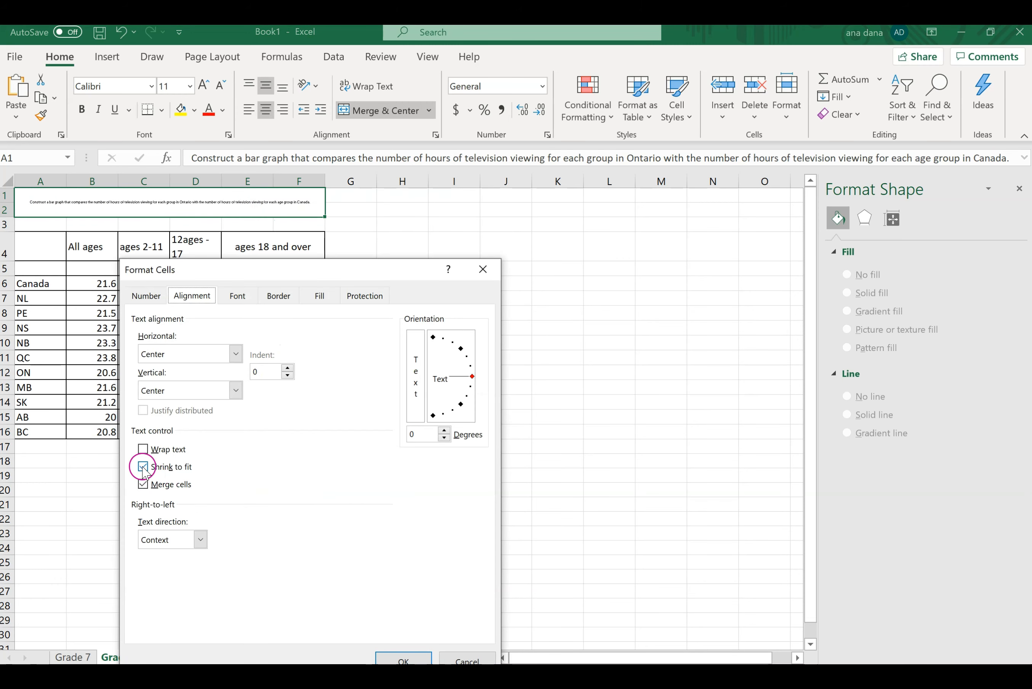
left_click(143, 450)
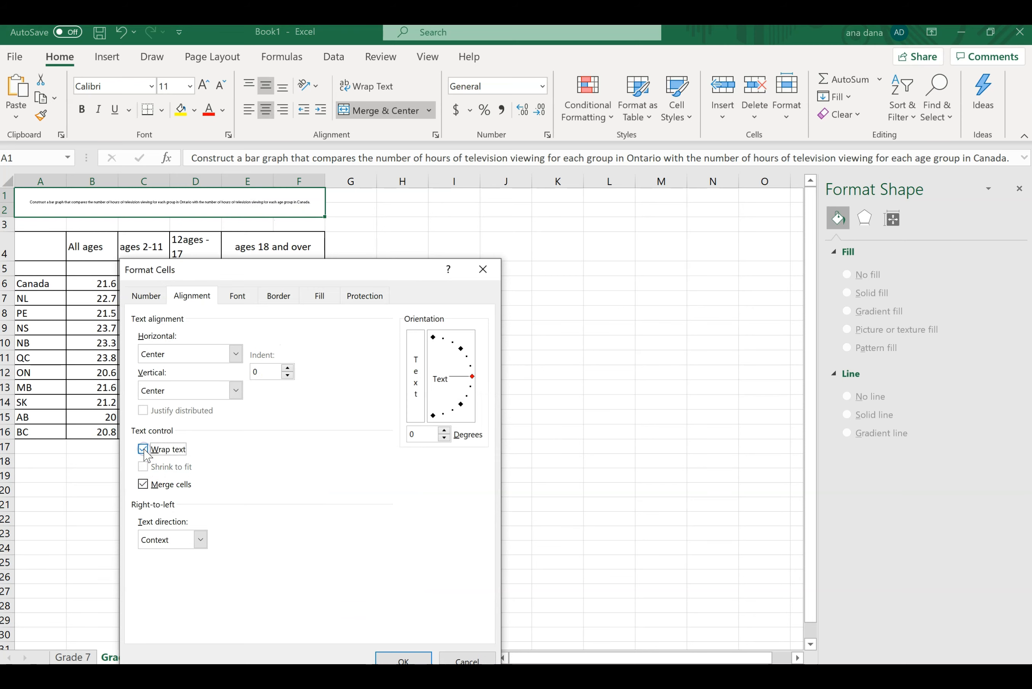
left_click(422, 658)
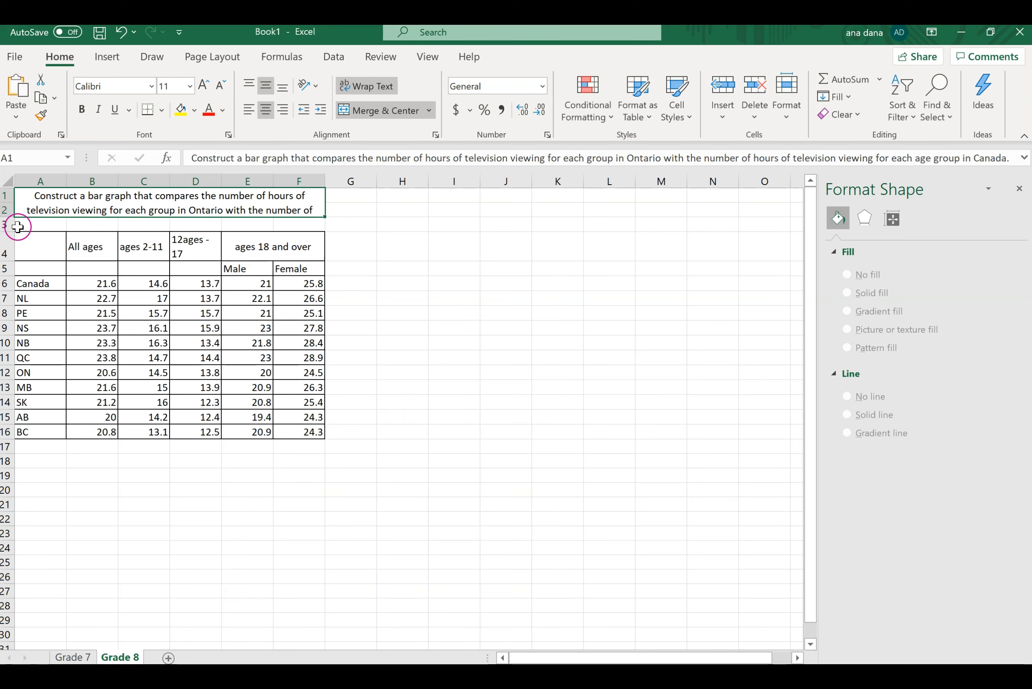
left_click_drag(14, 216, 16, 231)
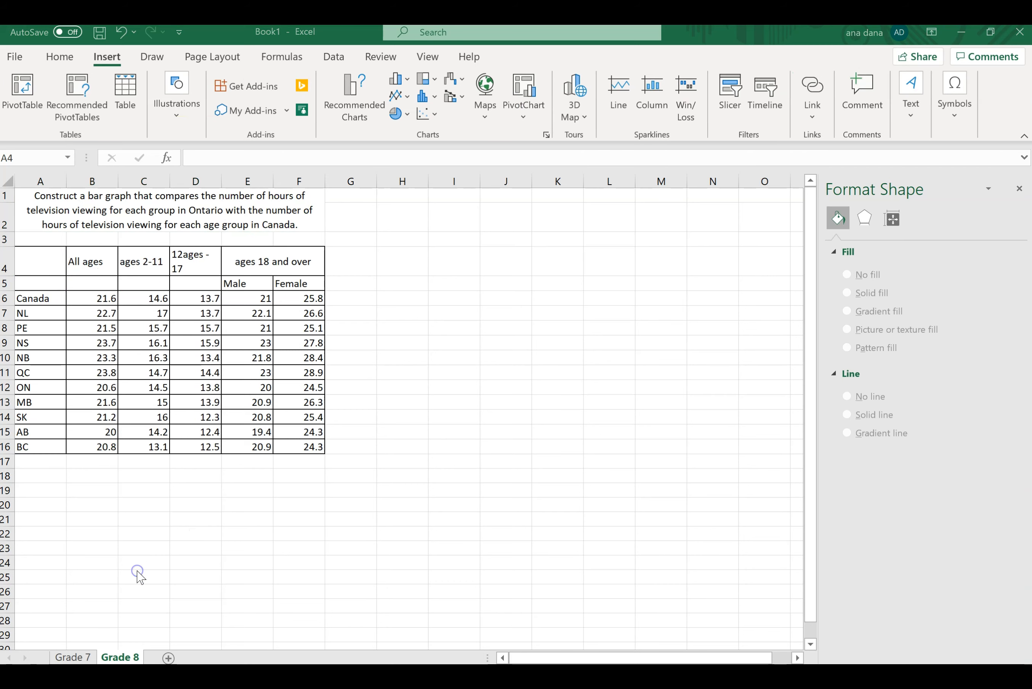
Insert a 2-D clustered column chart from the television table A4:F16, move it beside the table and enlarge it.
left_click(32, 253)
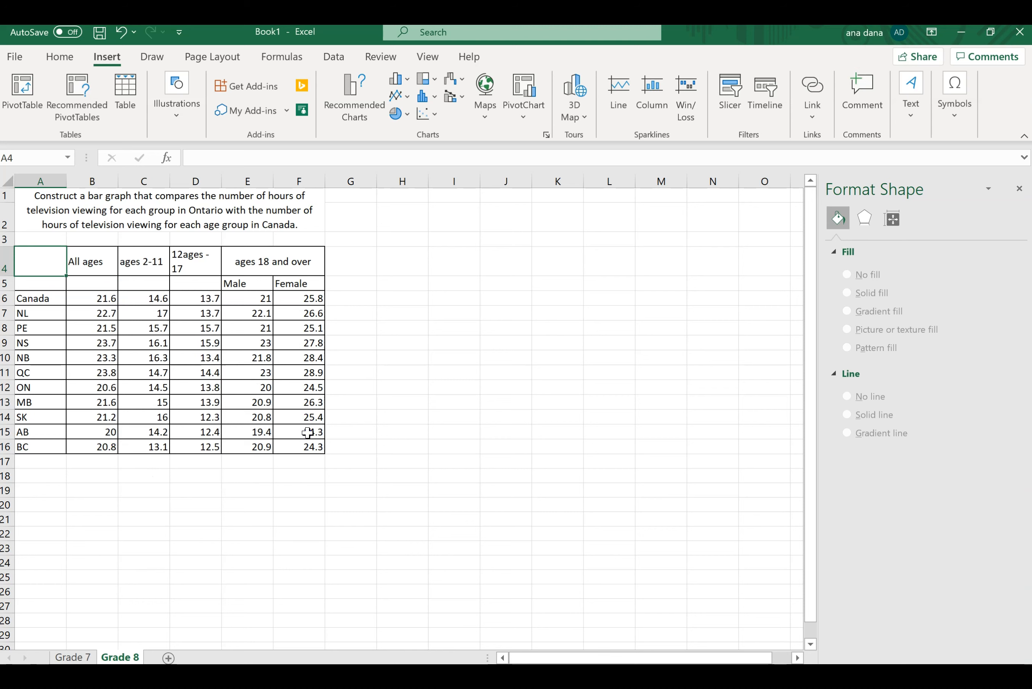
left_click_drag(308, 432, 310, 436)
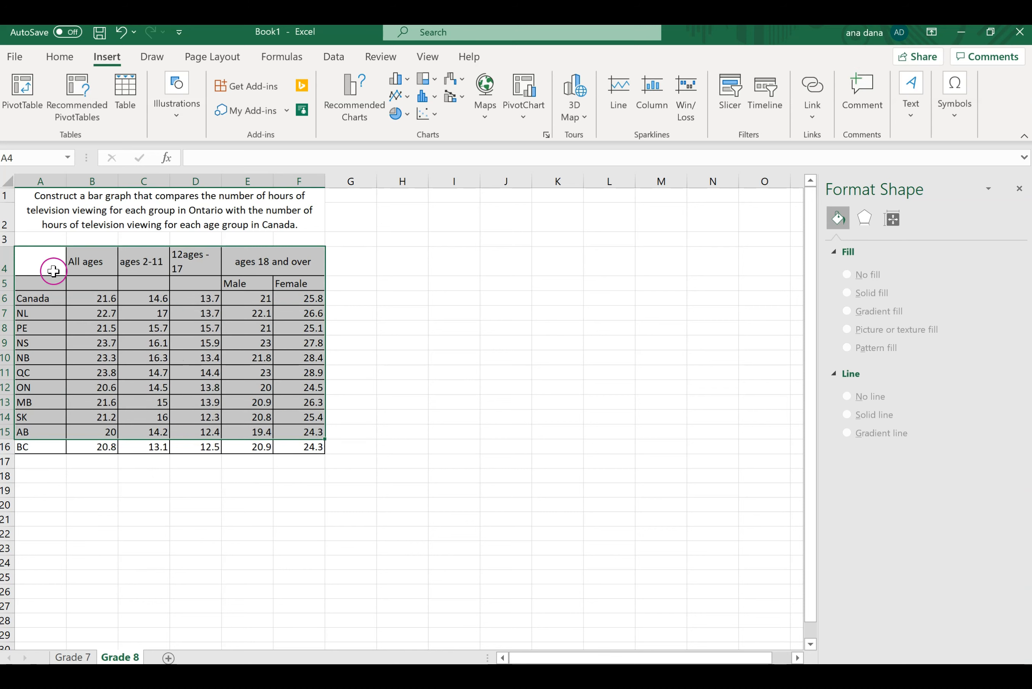
left_click(46, 258)
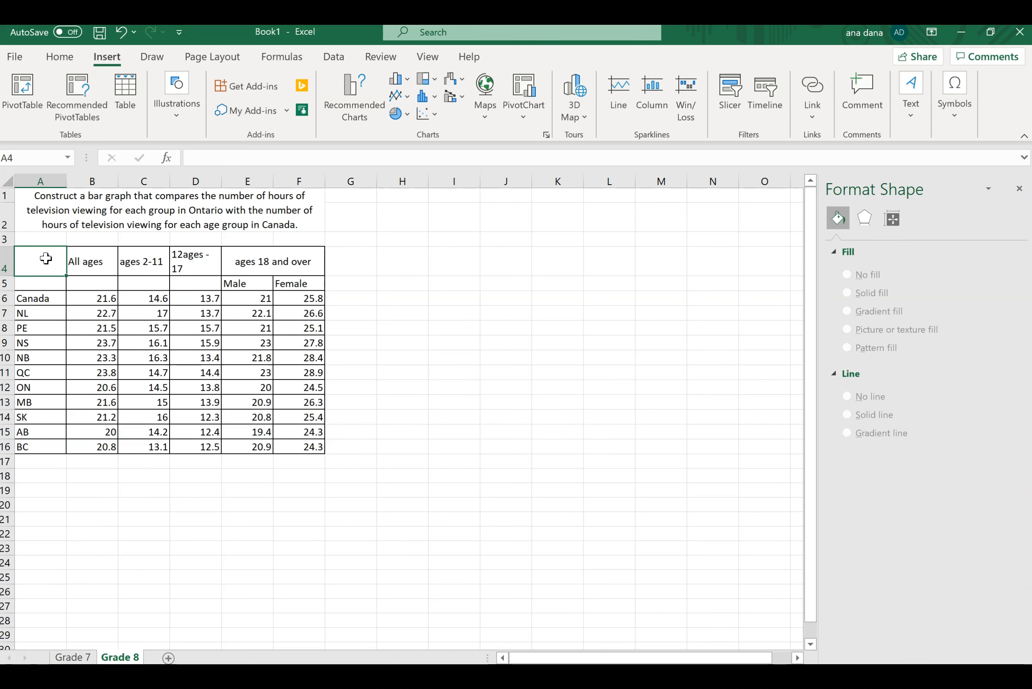
left_click_drag(46, 258, 278, 447)
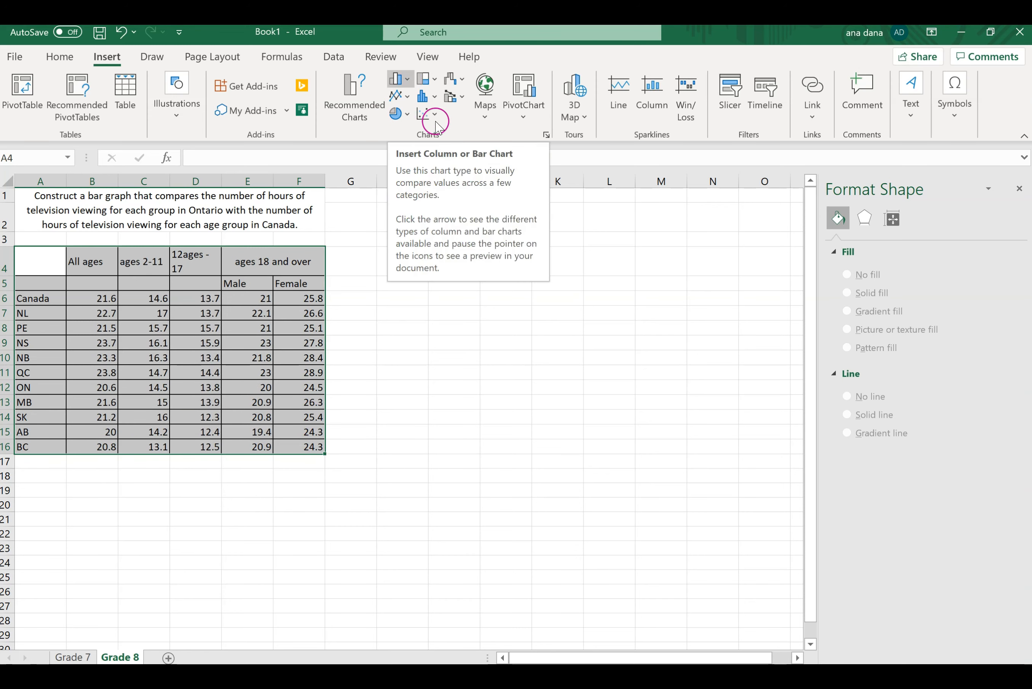
left_click(409, 84)
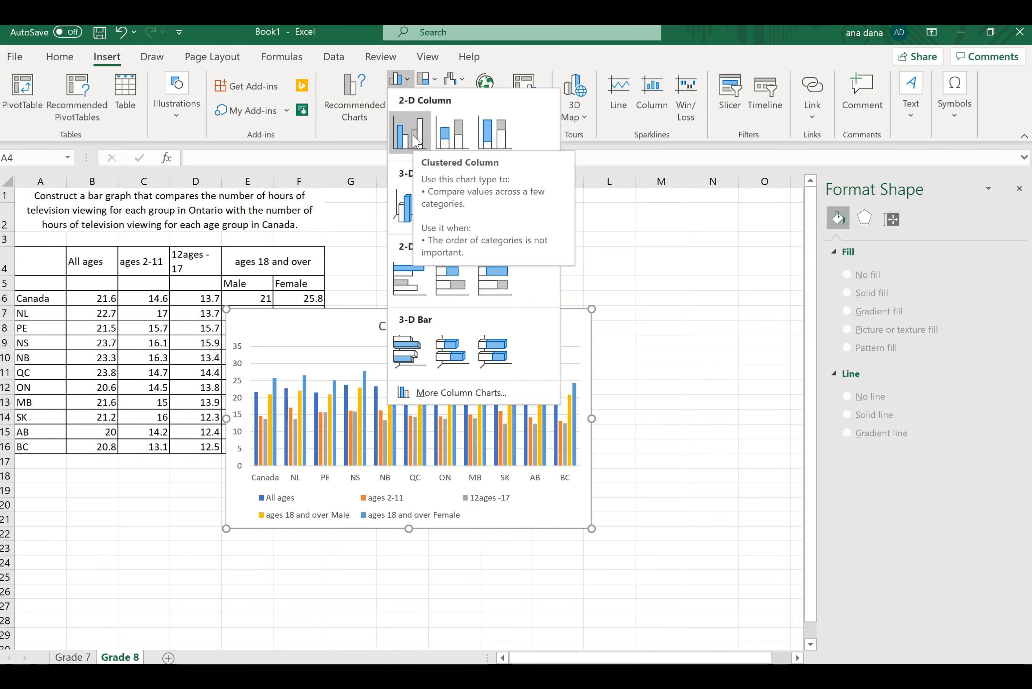
left_click(415, 140)
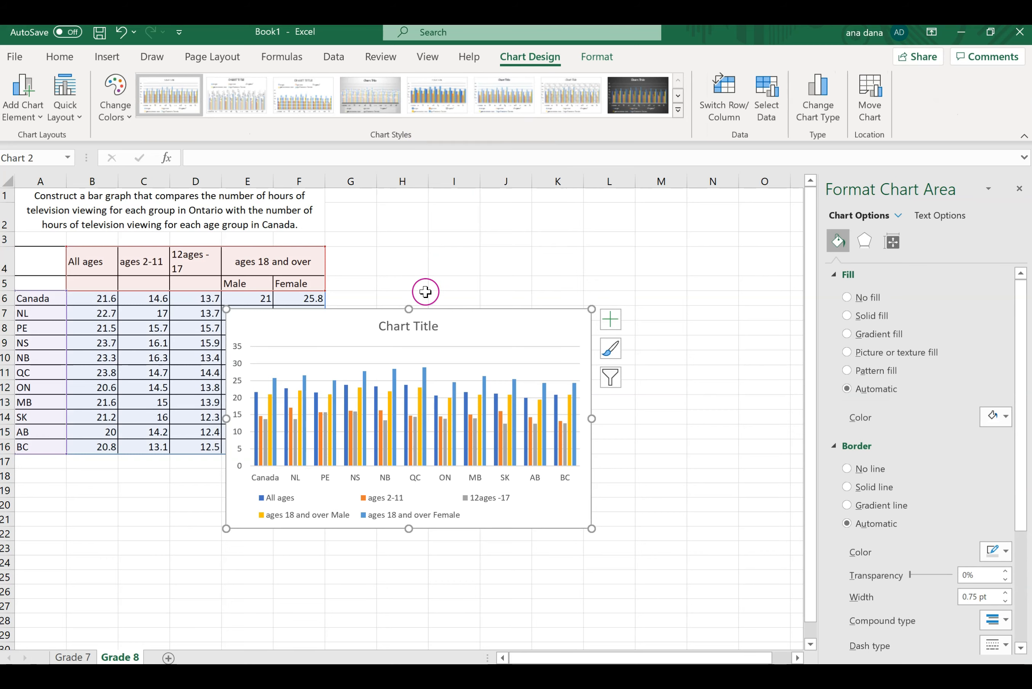
left_click_drag(446, 312, 559, 283)
left_click(383, 408)
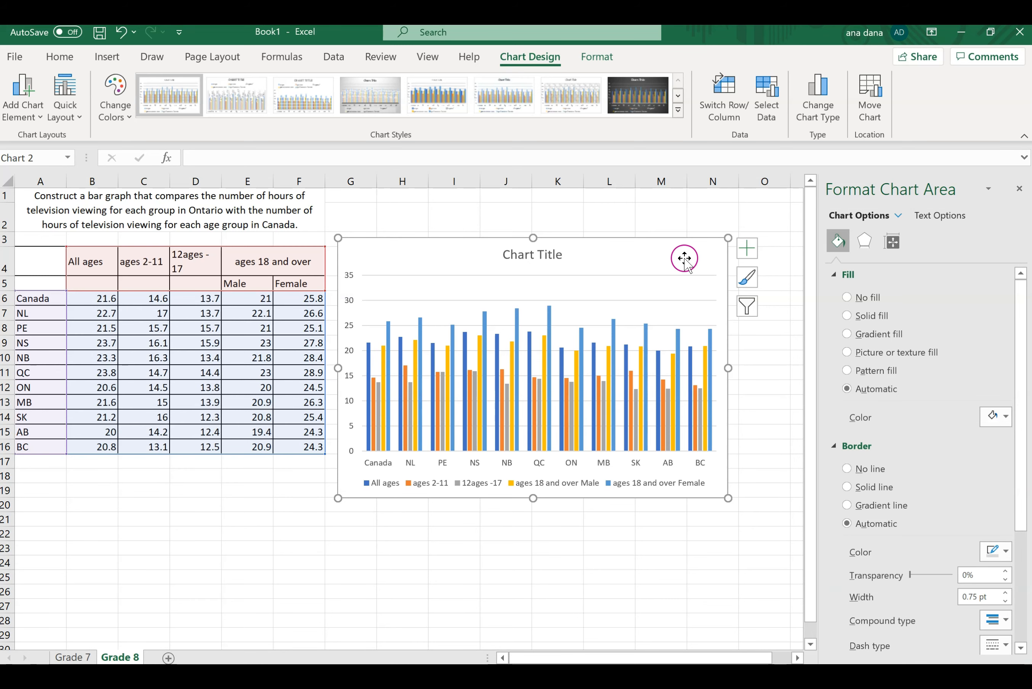
Replace the chart with a 3-D clustered column chart of A4:F16, placed beside the table.
key("Delete")
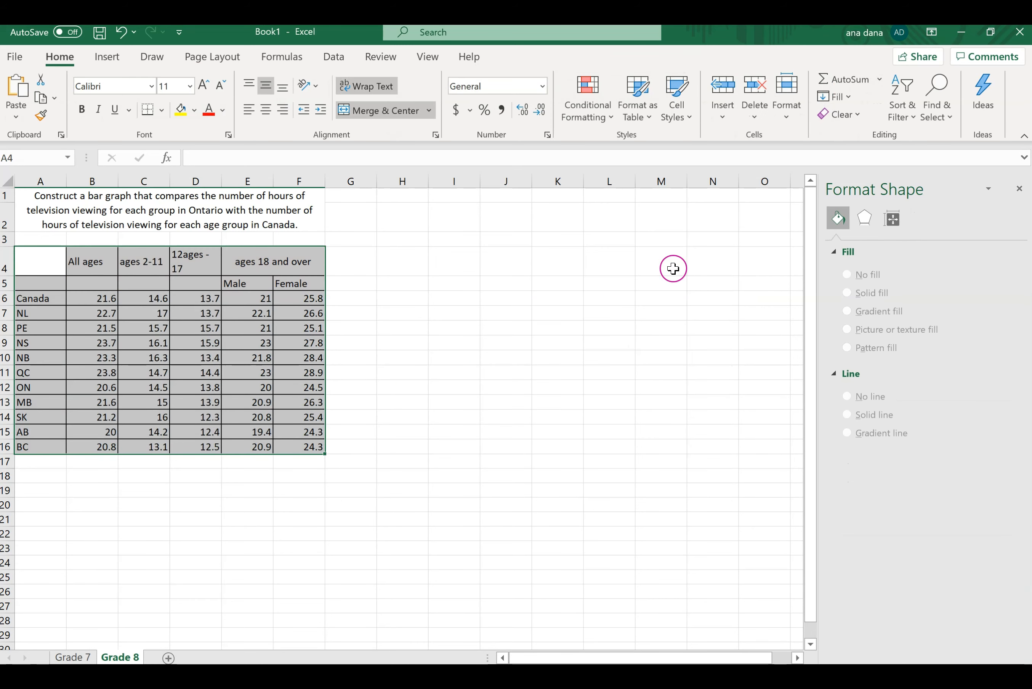
left_click(114, 56)
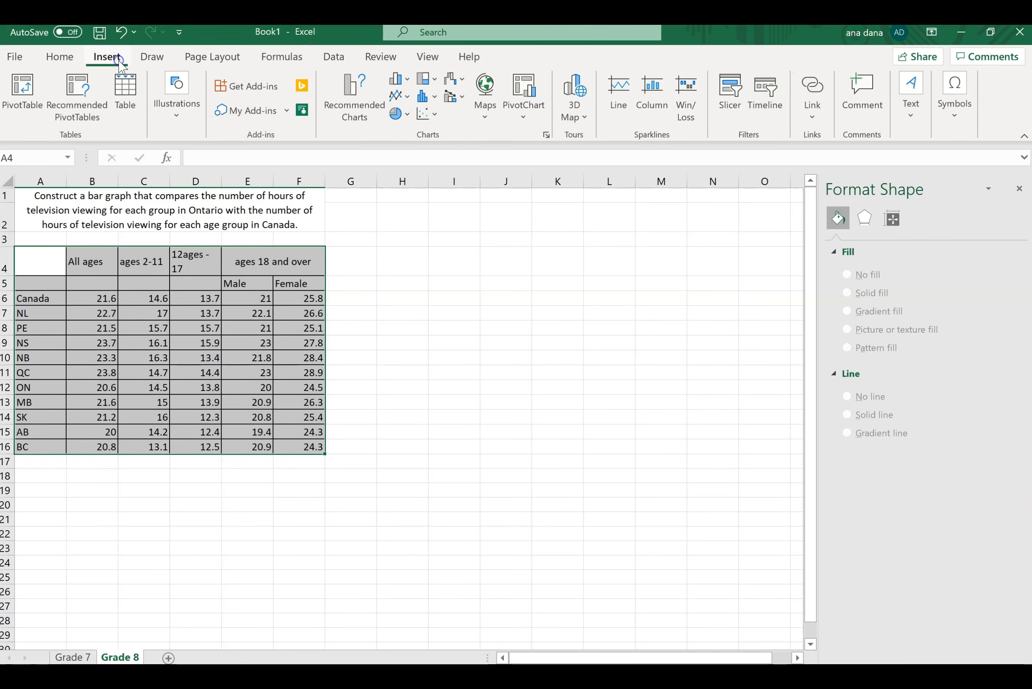
left_click(402, 79)
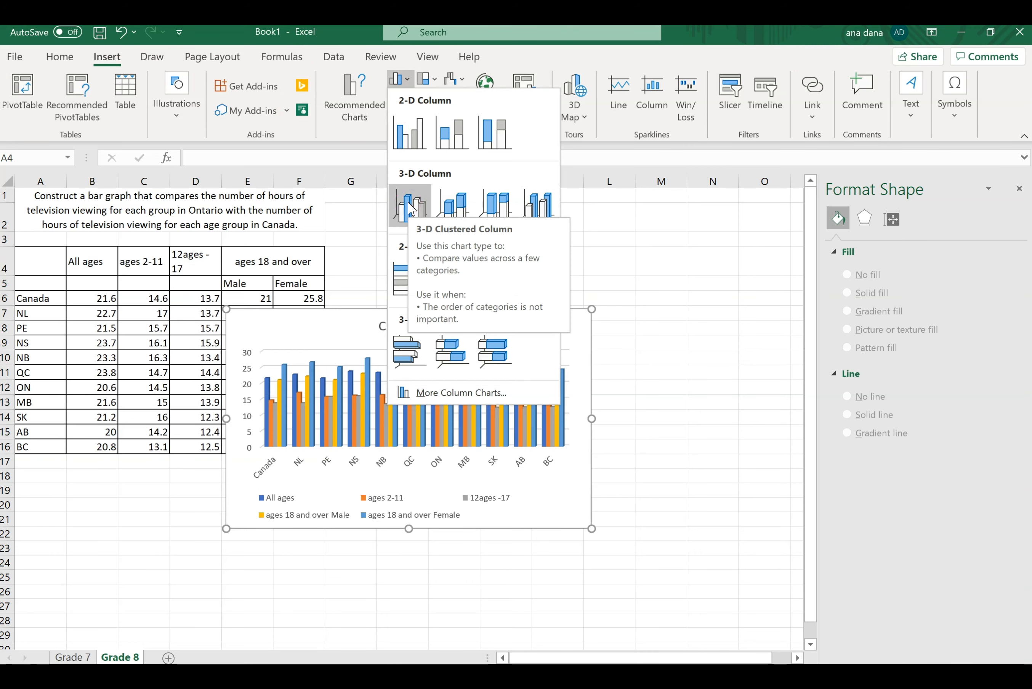
left_click(409, 208)
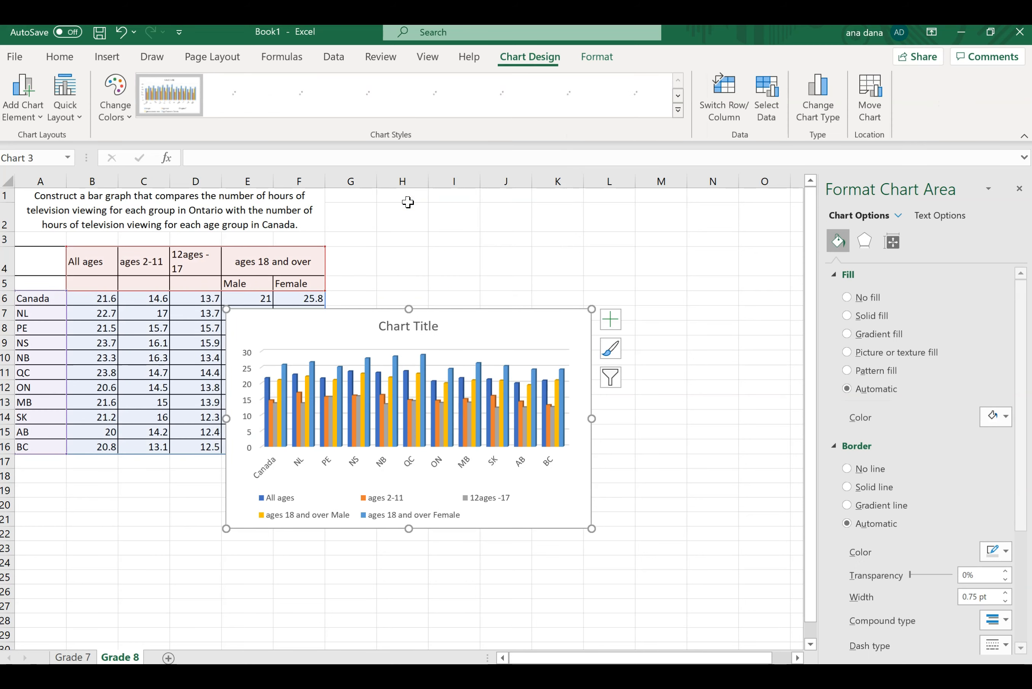
left_click_drag(432, 326, 599, 209)
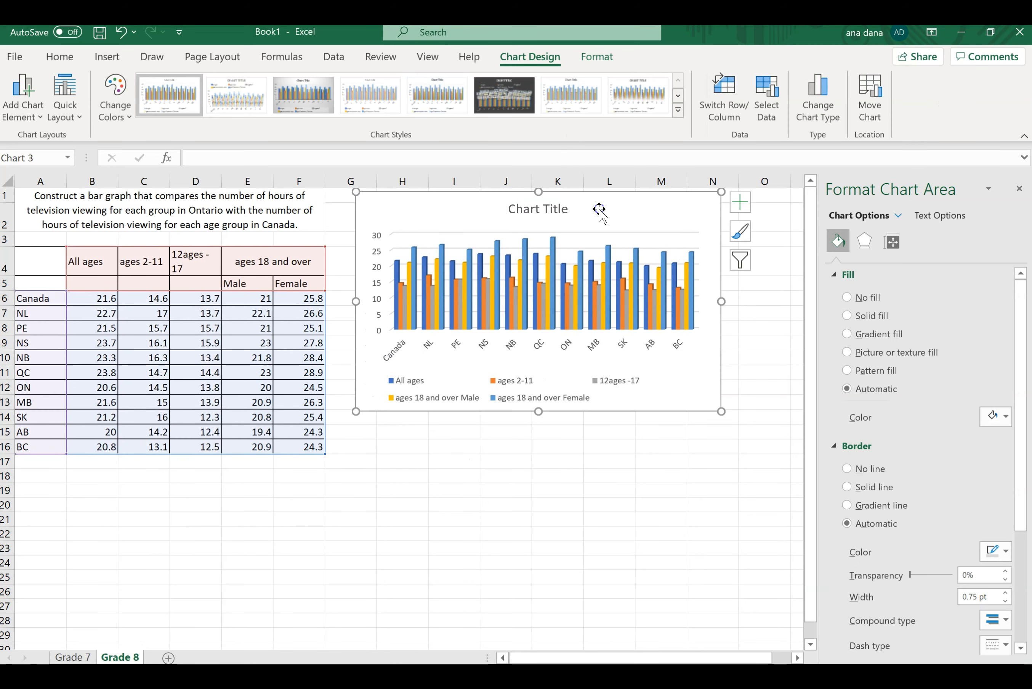
Try the chart as a 2-D clustered column beside the table, and delete it from the sheet.
left_click(107, 57)
left_click(397, 84)
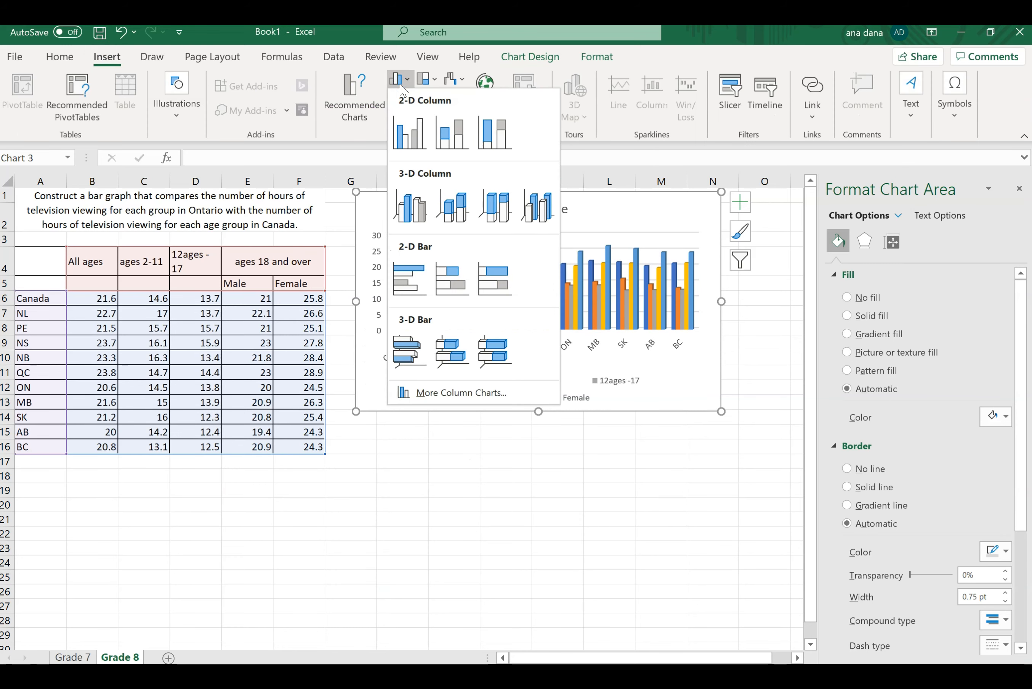
left_click(409, 132)
left_click(421, 207)
left_click_drag(422, 207, 436, 226)
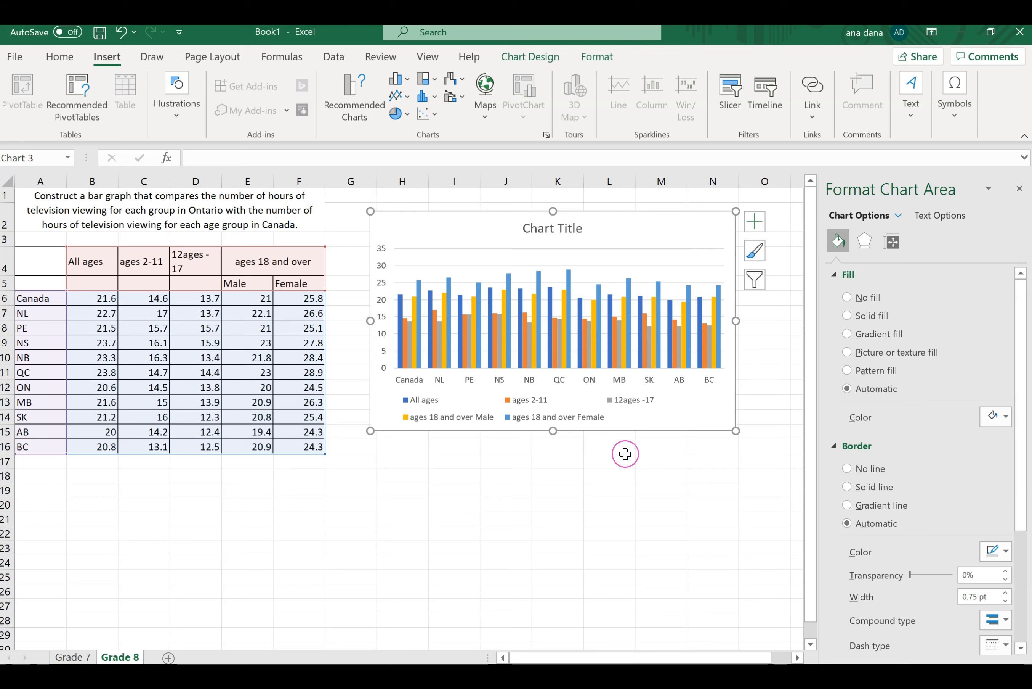
key("Delete")
left_click(512, 374)
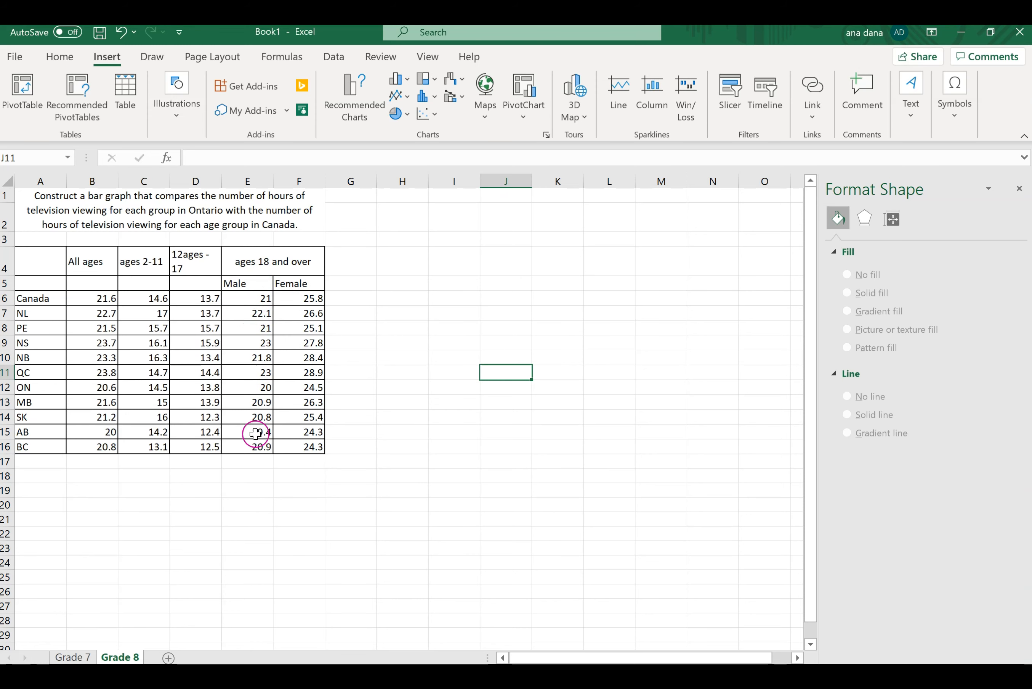
Copy the table range A4:D16 without the ages 18 and over columns, and paste it below the table at A18.
left_click(32, 254)
left_click_drag(32, 254, 215, 446)
key("ctrl+c")
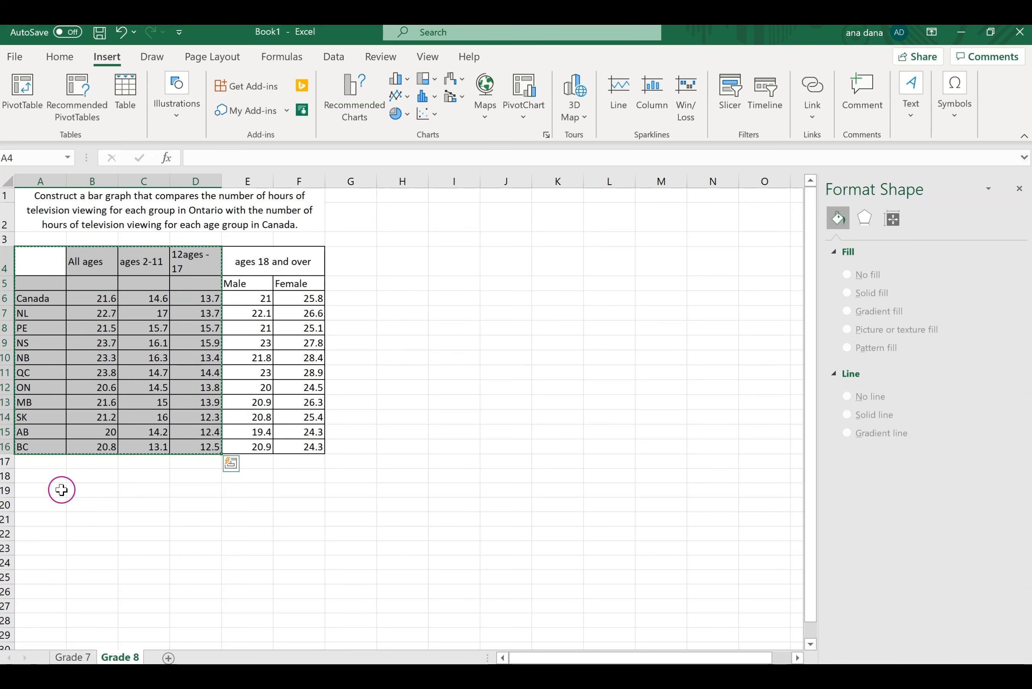
left_click(45, 478)
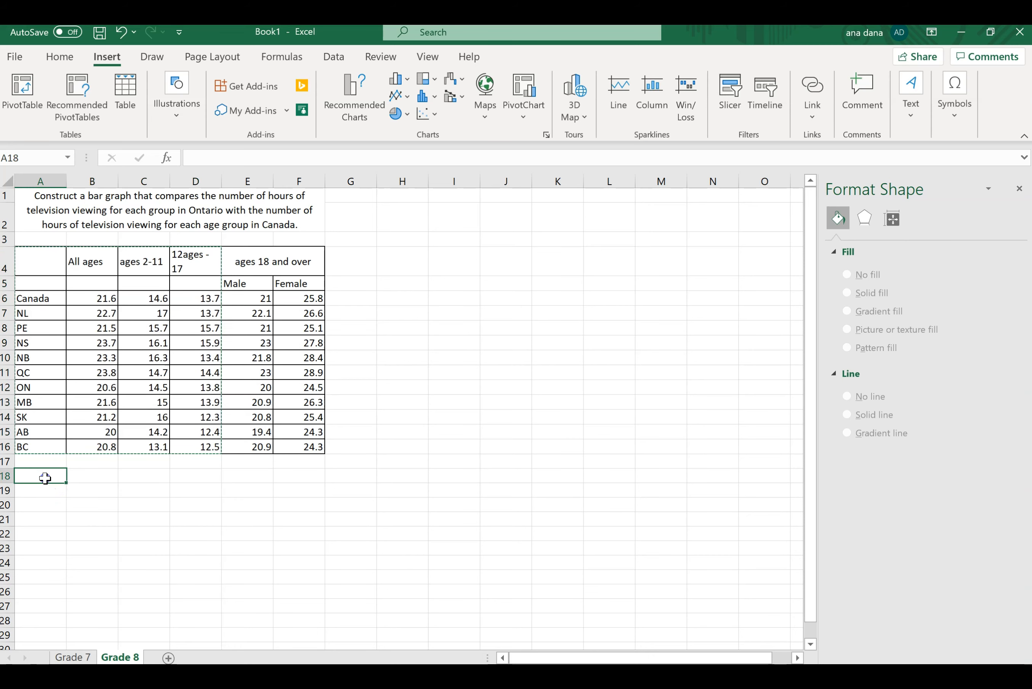
key("ctrl+v")
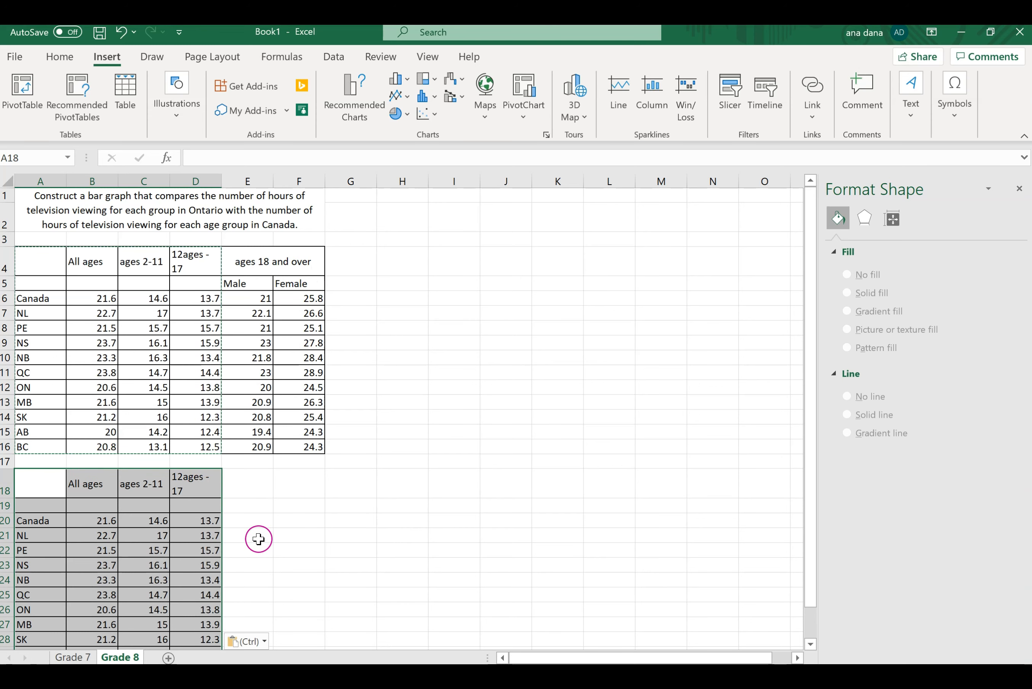
left_click(246, 525)
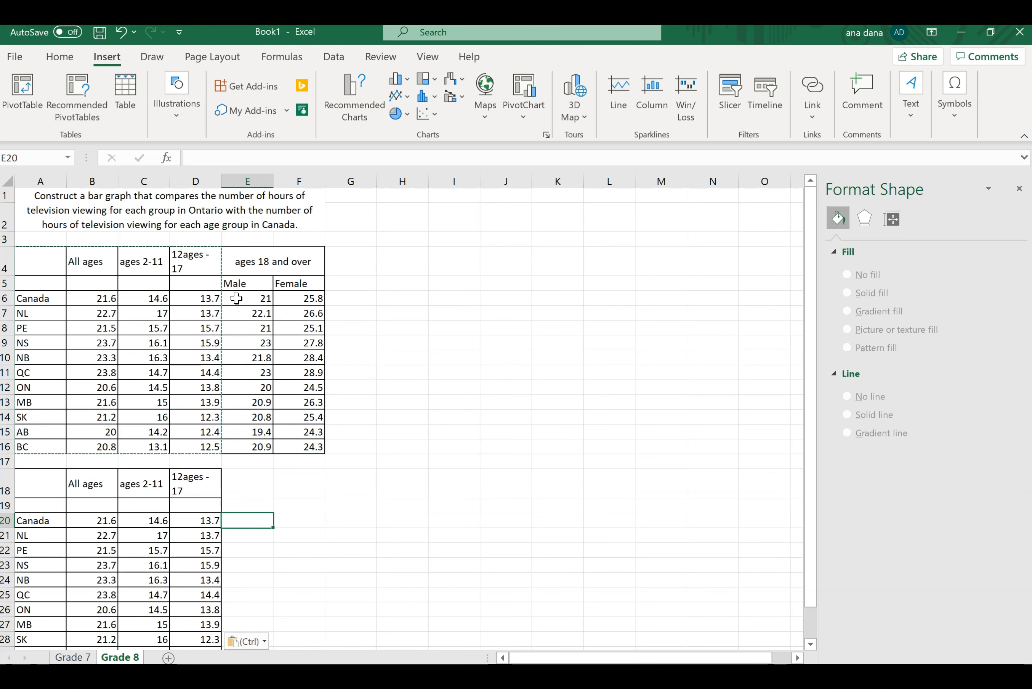
key("ctrl+z")
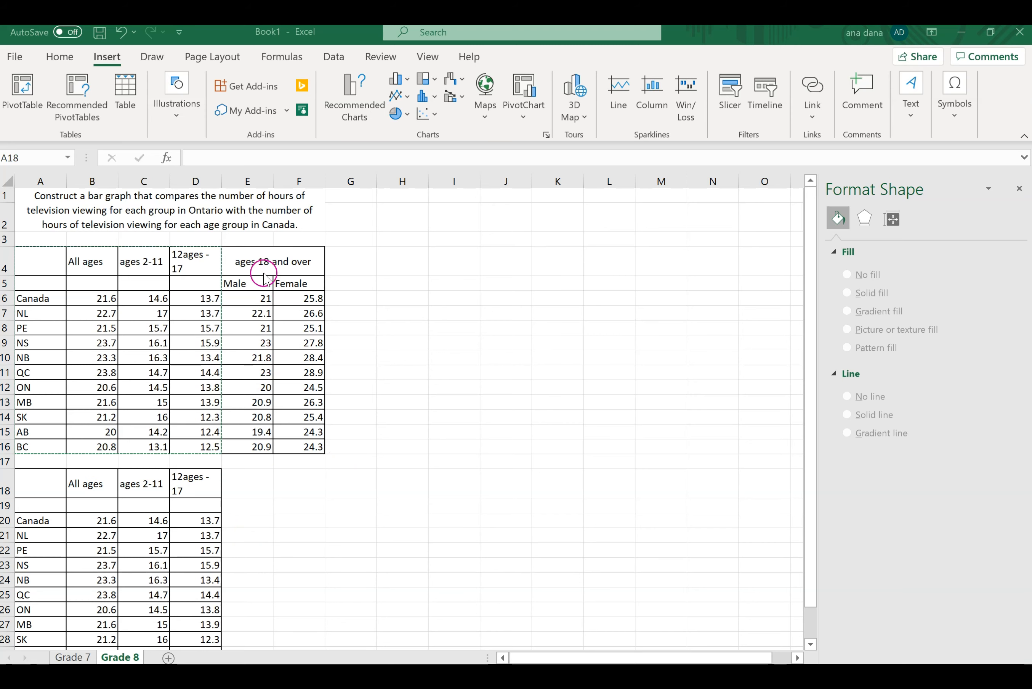
key("ctrl+v")
Add up Canada's male and female viewing hours in E20 with the formula =E6+F6.
left_click(253, 525)
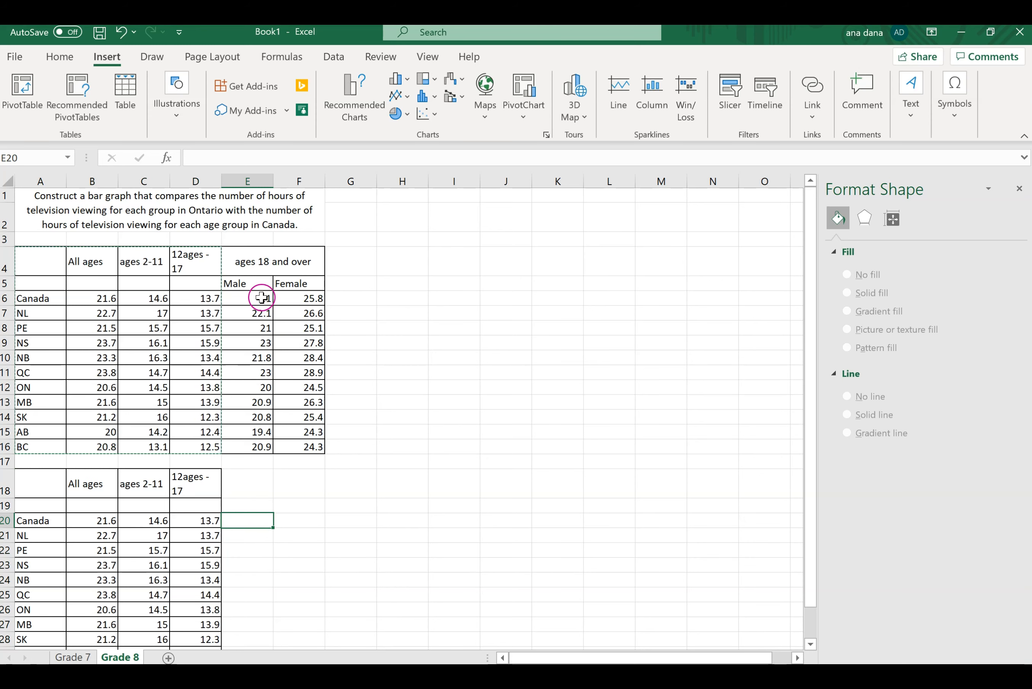
type("=")
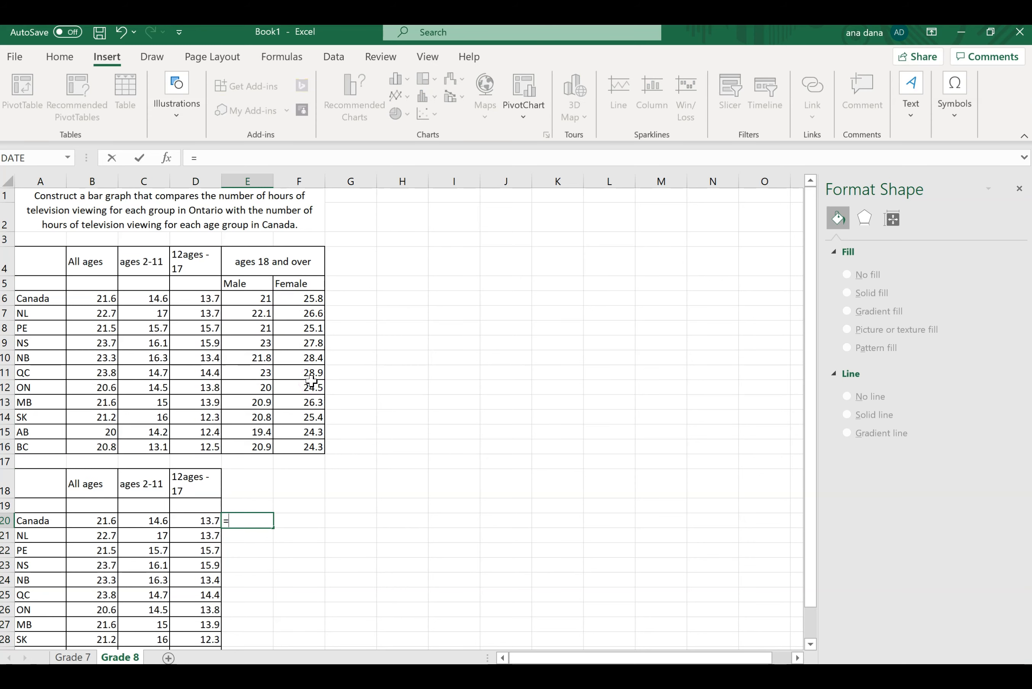
left_click(269, 305)
left_click(261, 301)
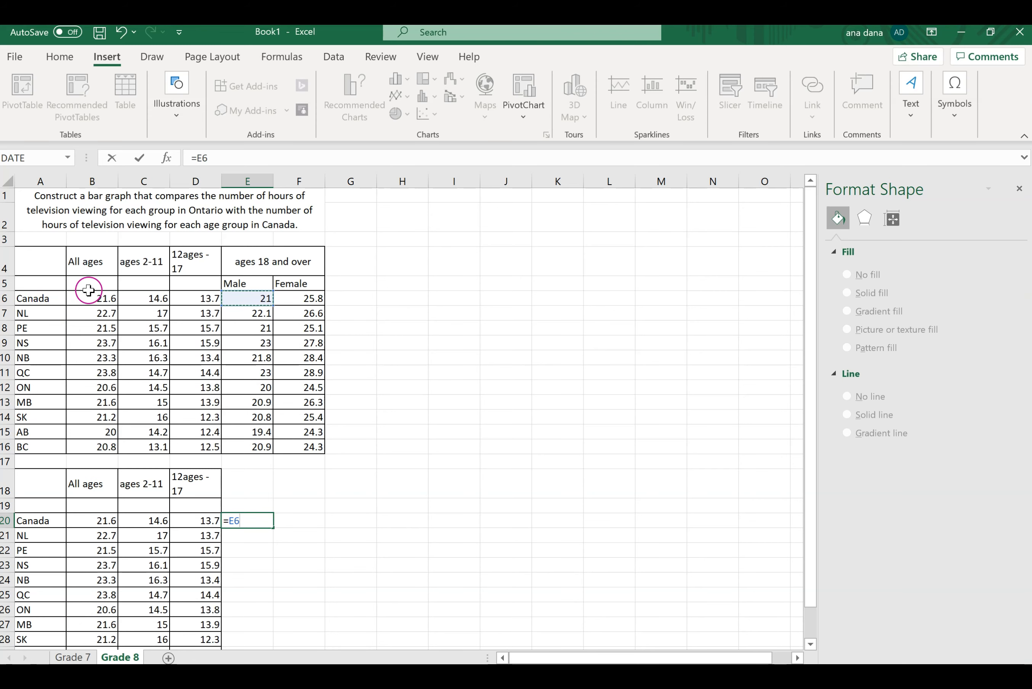
type("+")
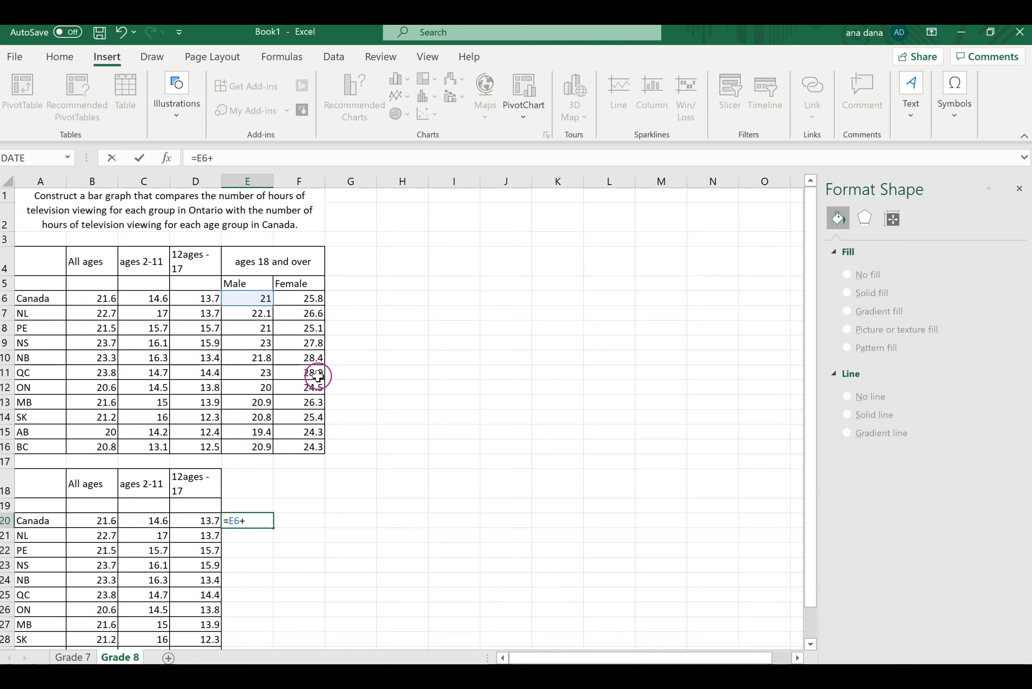
left_click(308, 298)
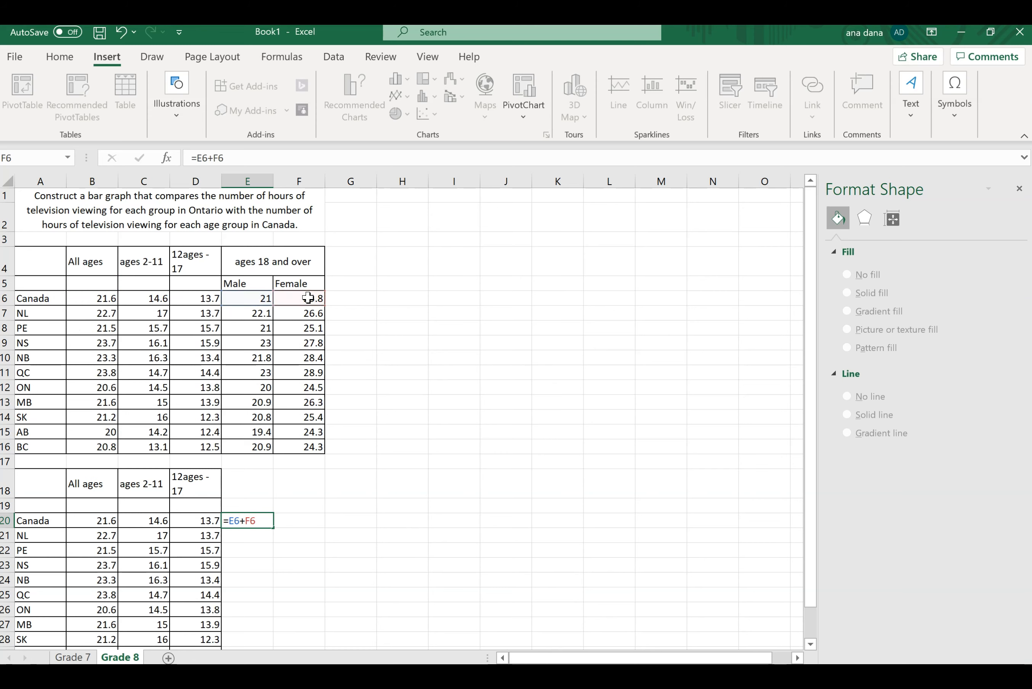
key("Return")
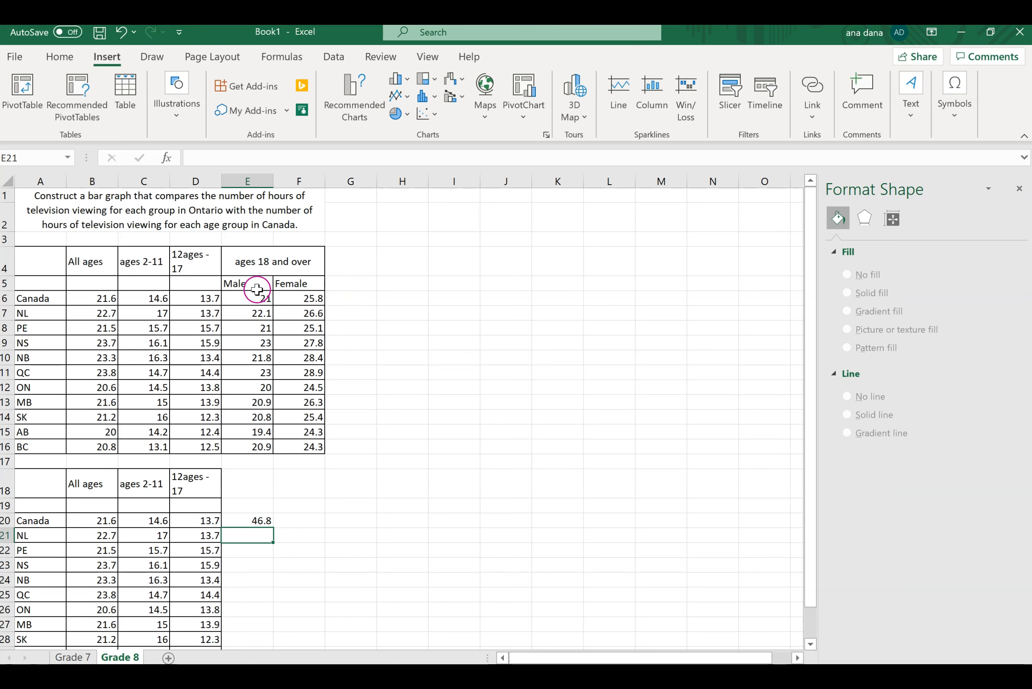
Fill the sum formula from E20 down to E30 for all provinces, and clear the filled cells.
left_click(266, 519)
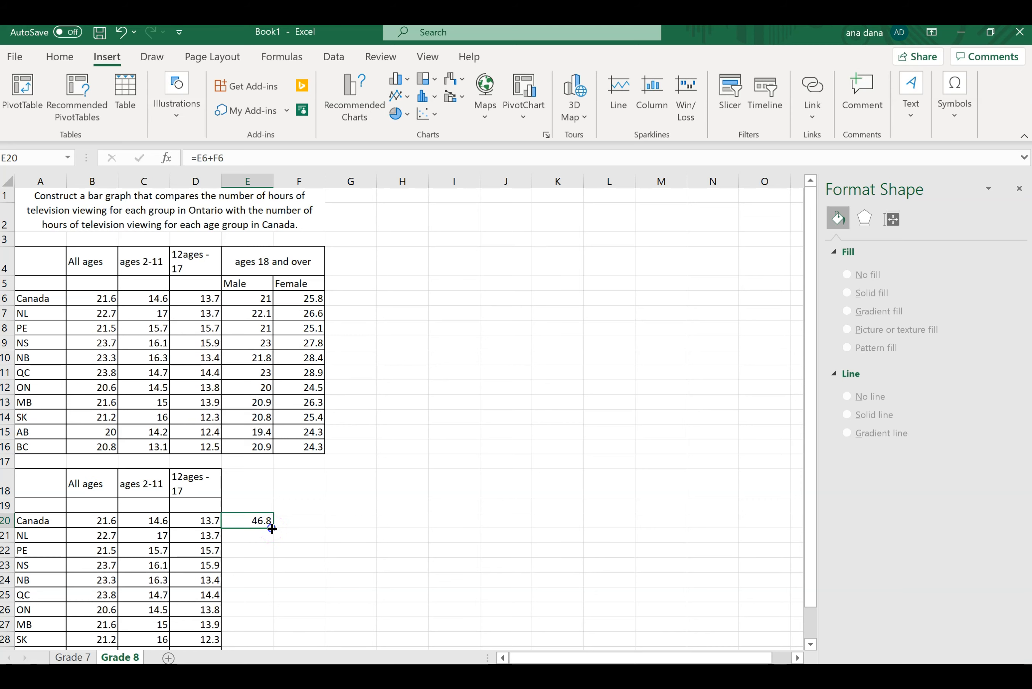
left_click_drag(272, 528, 264, 631)
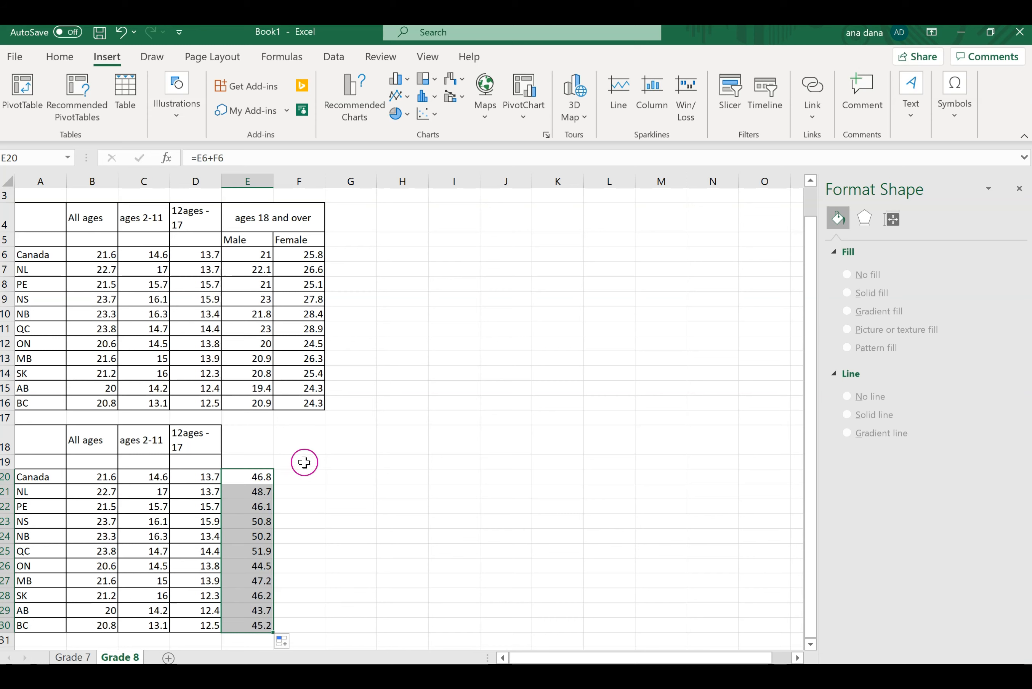
key("Delete")
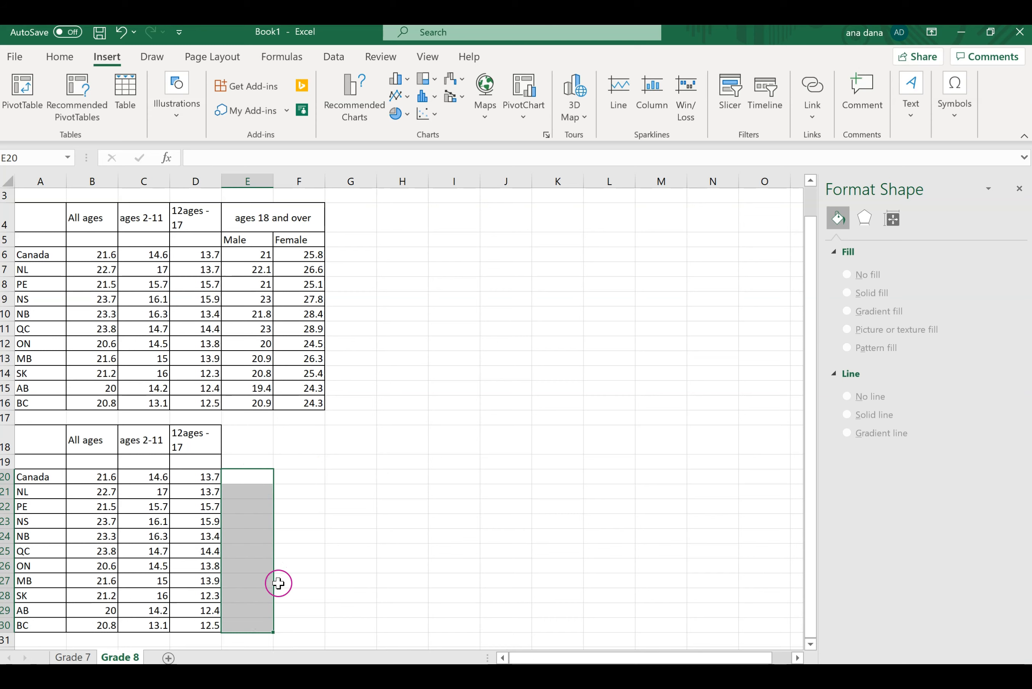
Average Canada's male and female viewing hours in E20 with the formula =AVERAGE(E6,F6).
left_click(256, 482)
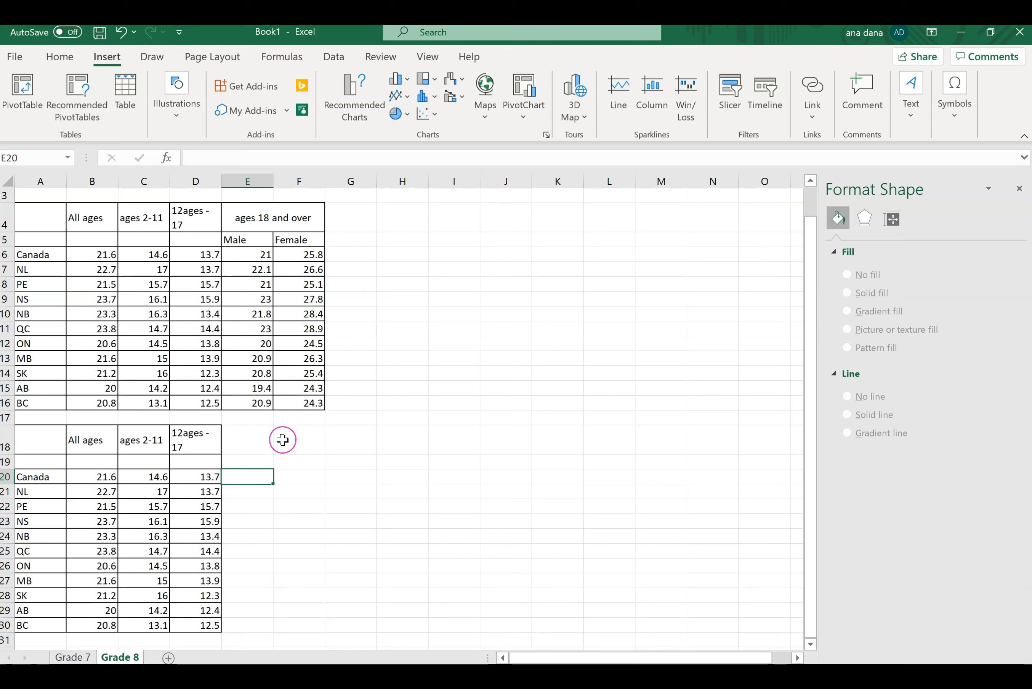
type("=")
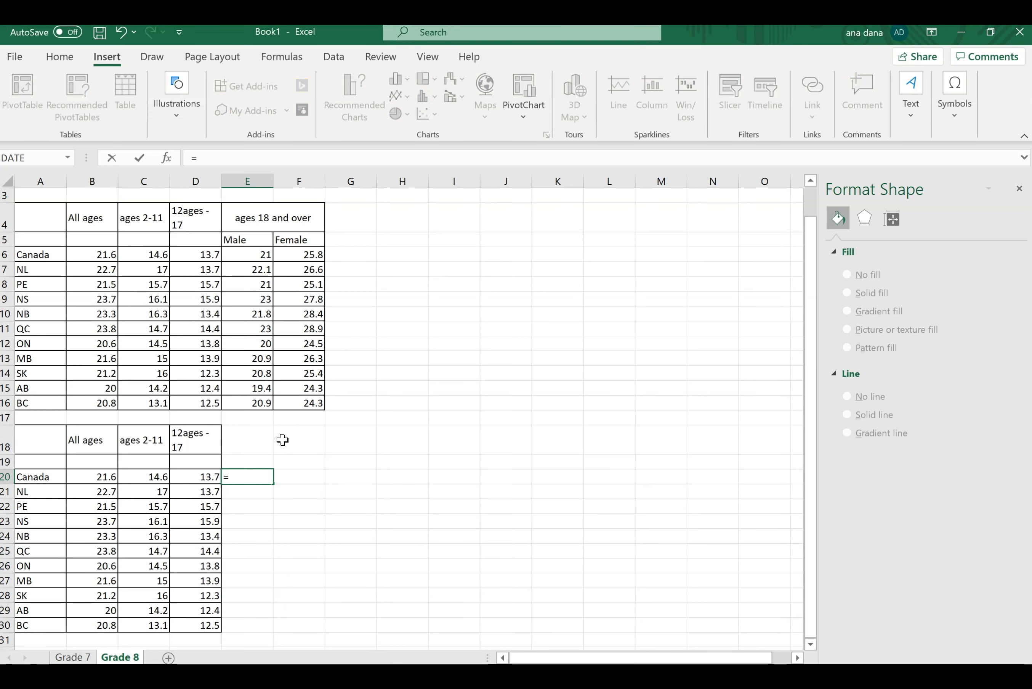
type("av")
double_click(261, 505)
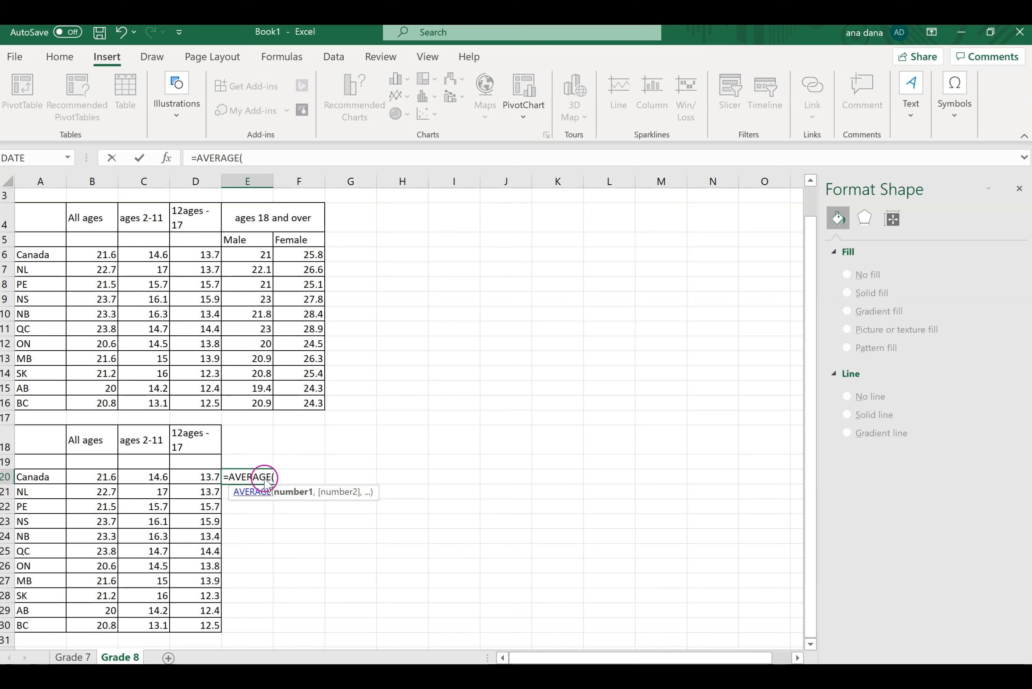
left_click(264, 252)
type(",")
left_click(283, 254)
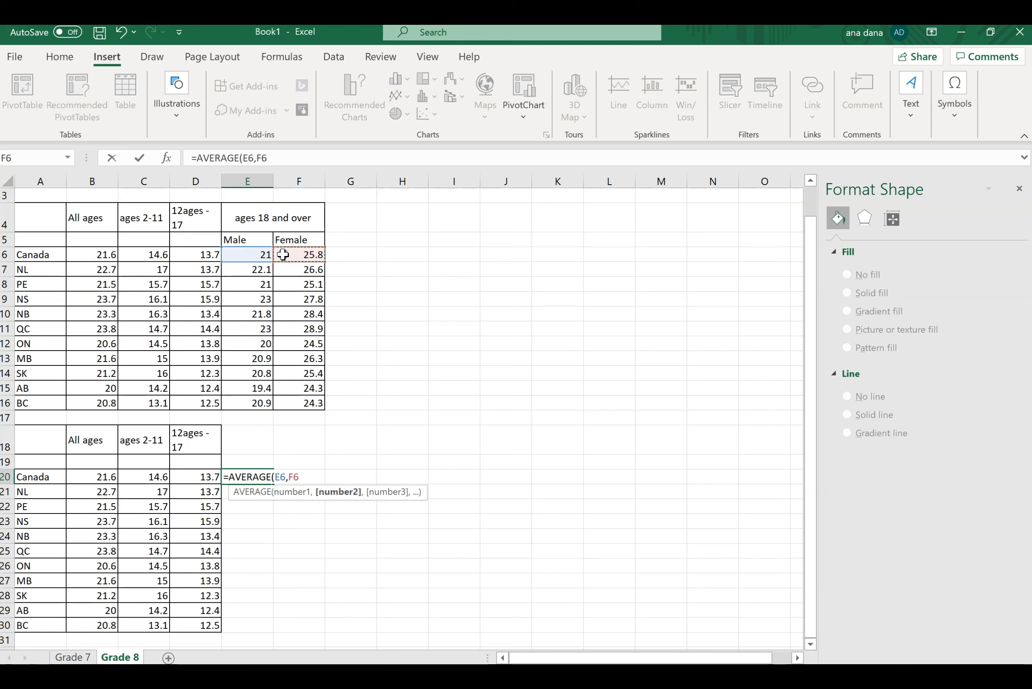
key("Return")
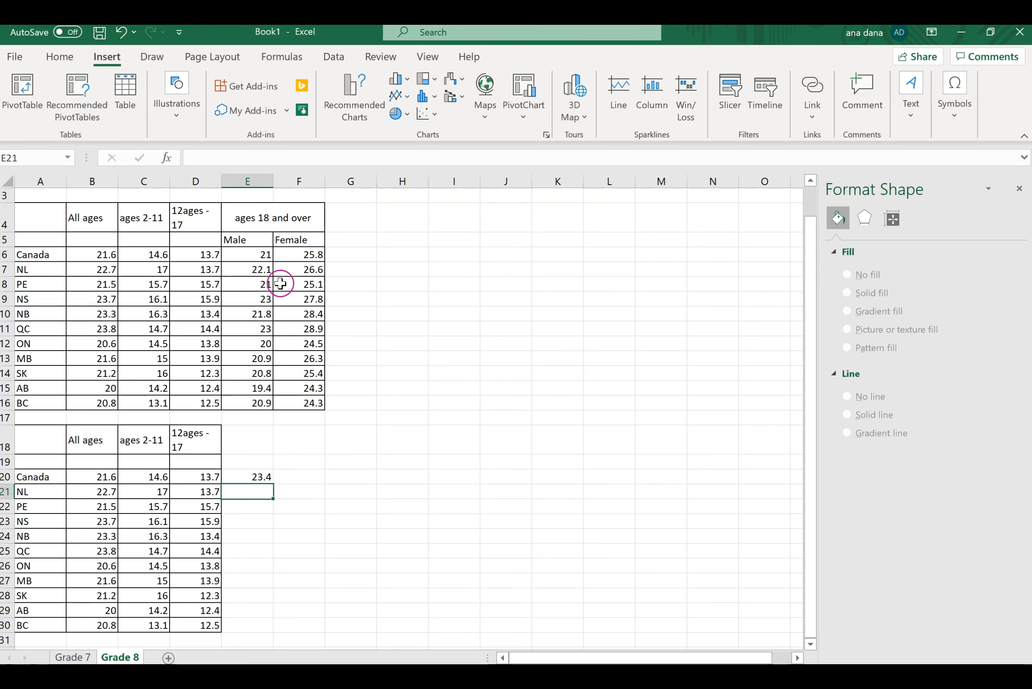
Fill the average formula from E20 down to E30 and enter the column heading Over 18 in E18.
left_click(258, 477)
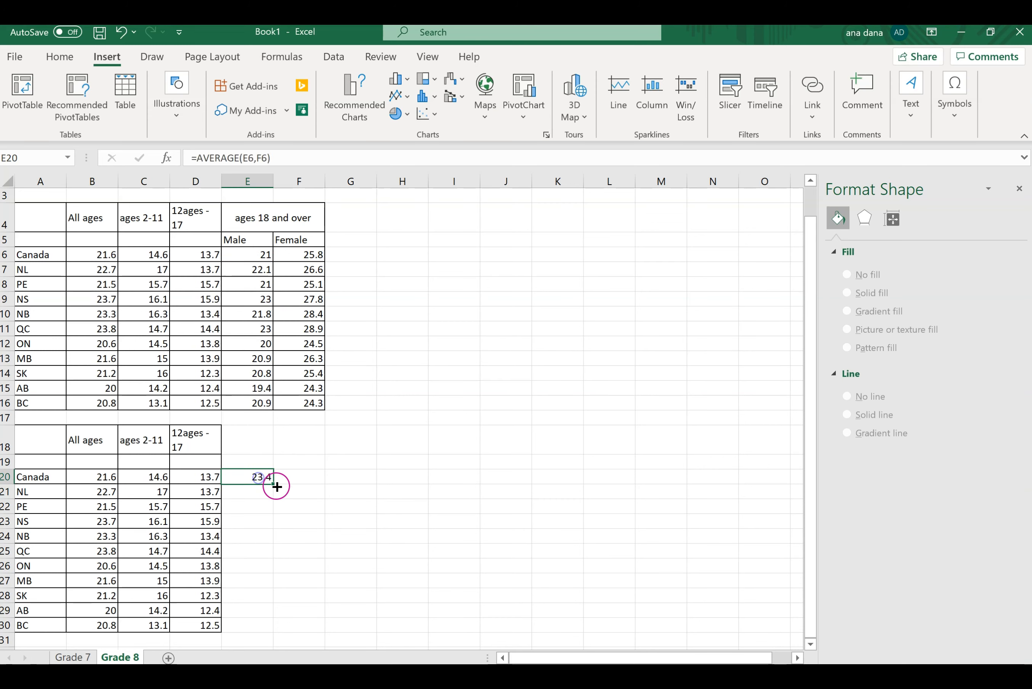
left_click_drag(274, 484, 266, 635)
left_click(245, 438)
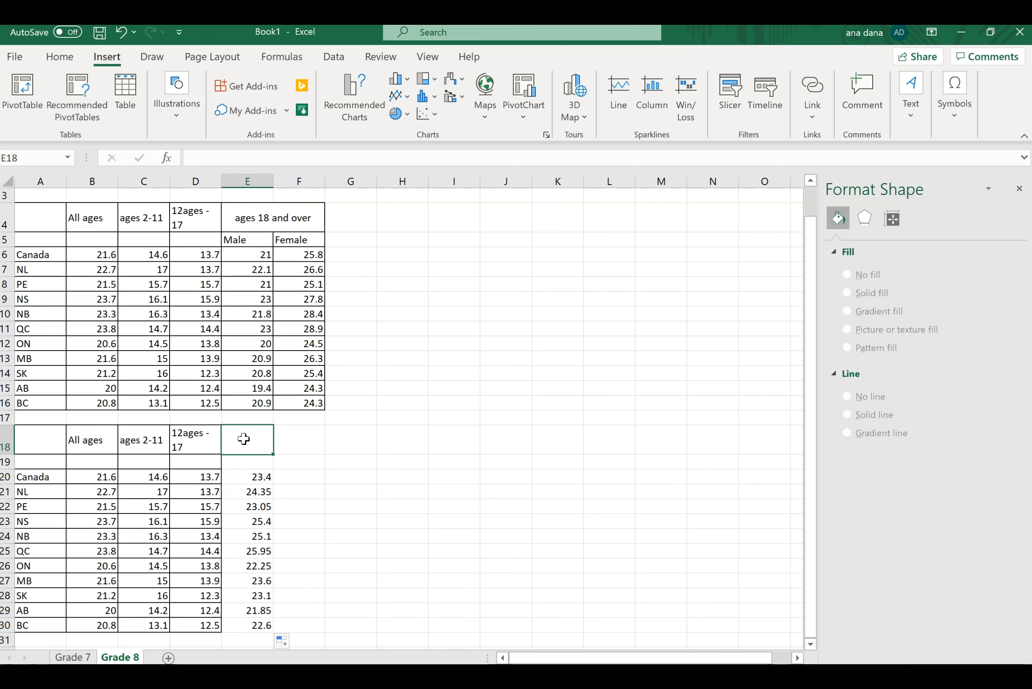
type("Over 18")
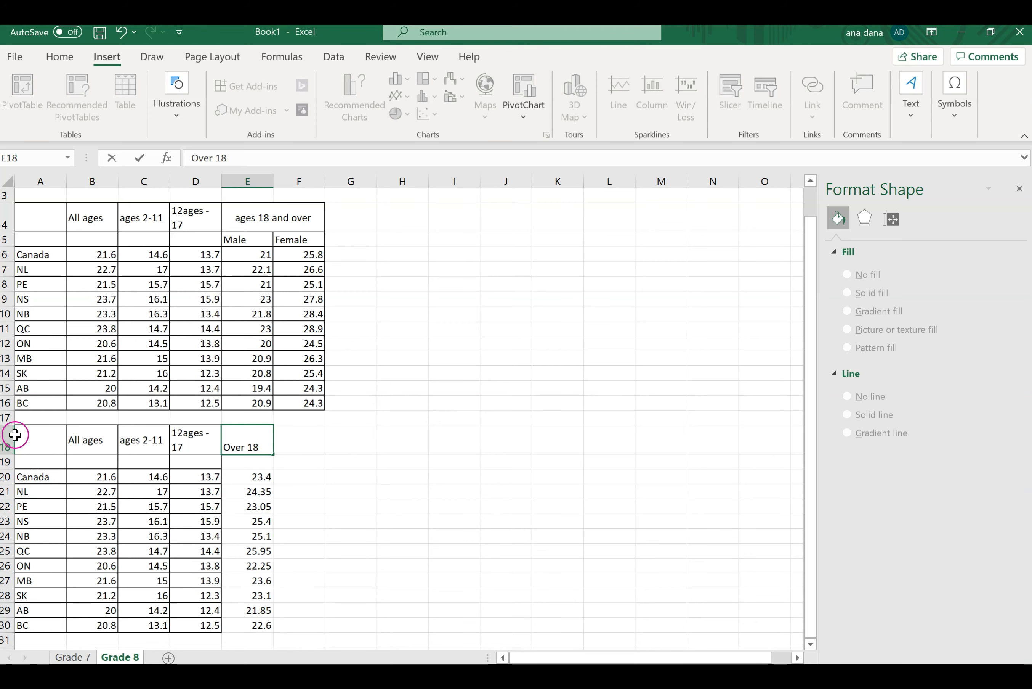
Select the restructured television table in rows 18 to 30 as the chart data.
left_click_drag(8, 435, 26, 619)
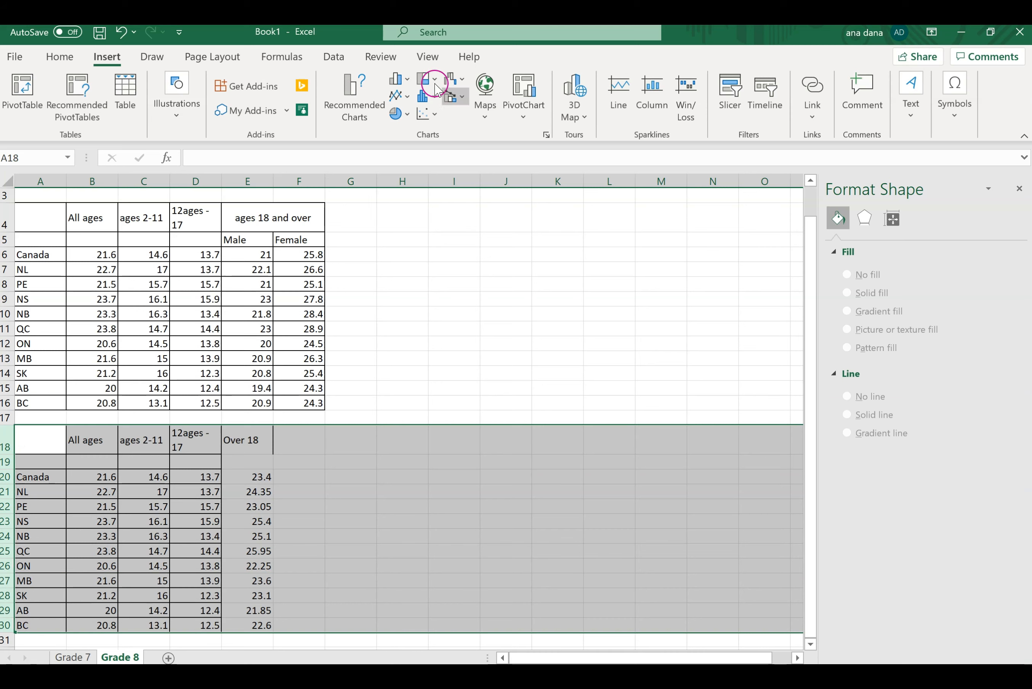
left_click(419, 390)
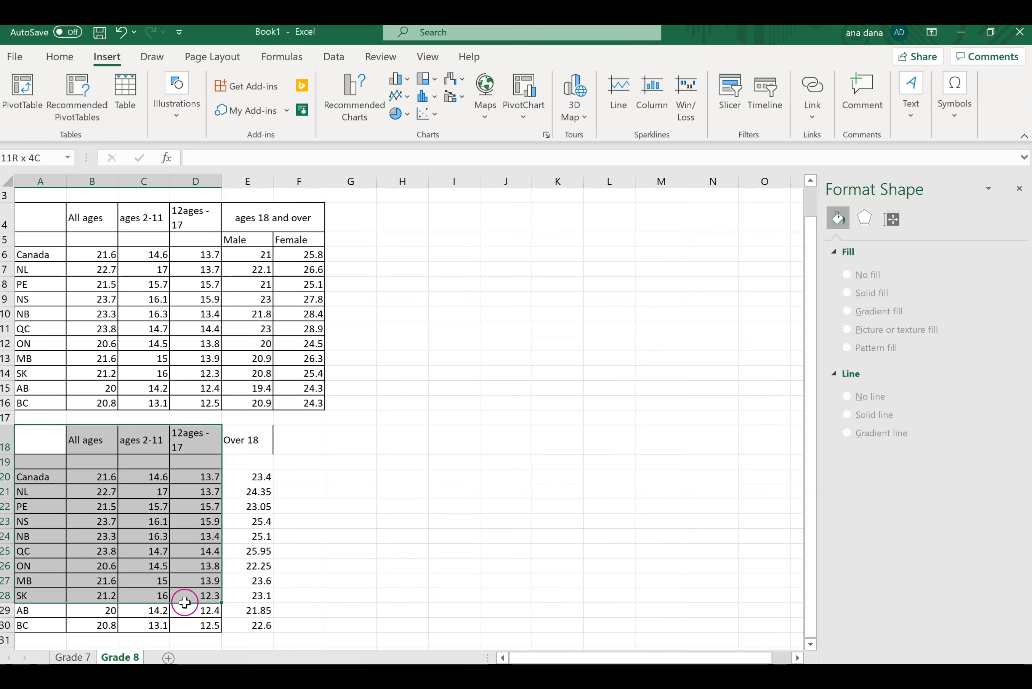